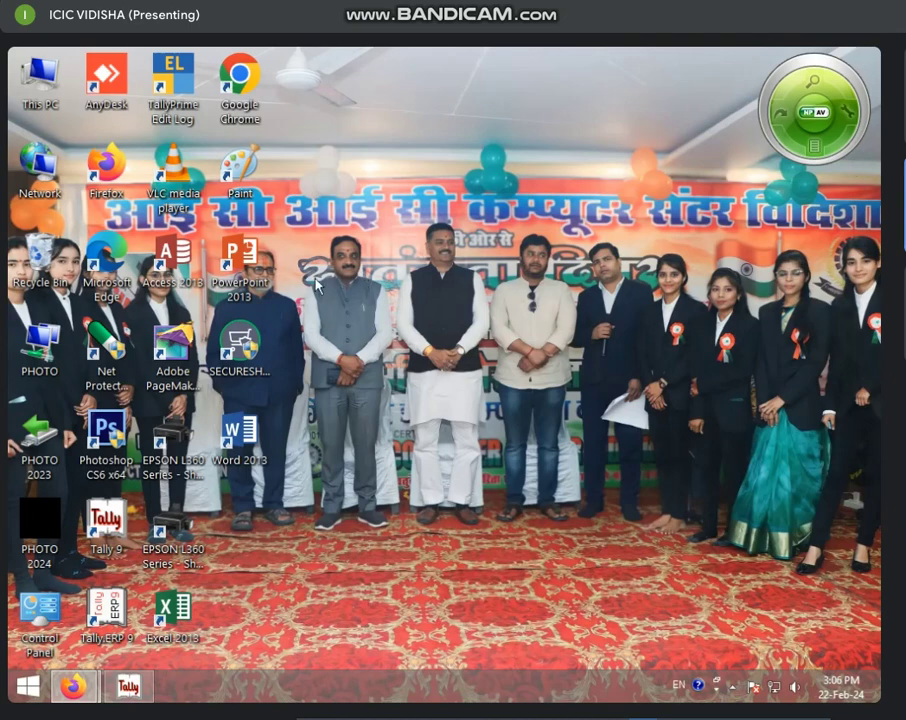
# - Launch PowerPoint 2013 from its desktop shortcut
pyautogui.doubleClick(243, 258)
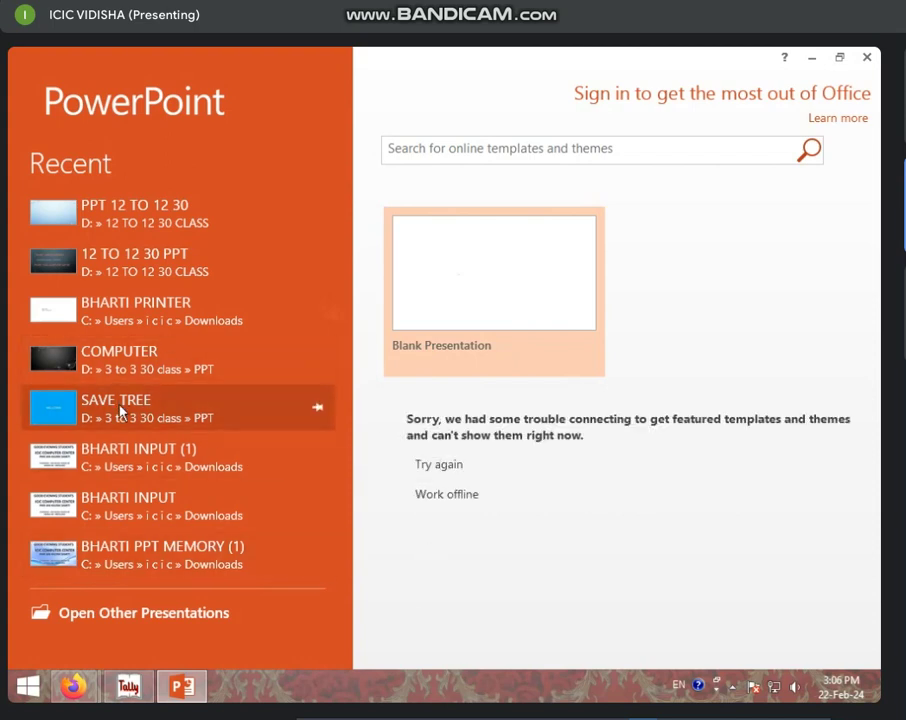
# - Open the COMPUTER presentation from Recent and view slides 3 and 4
pyautogui.click(144, 351)
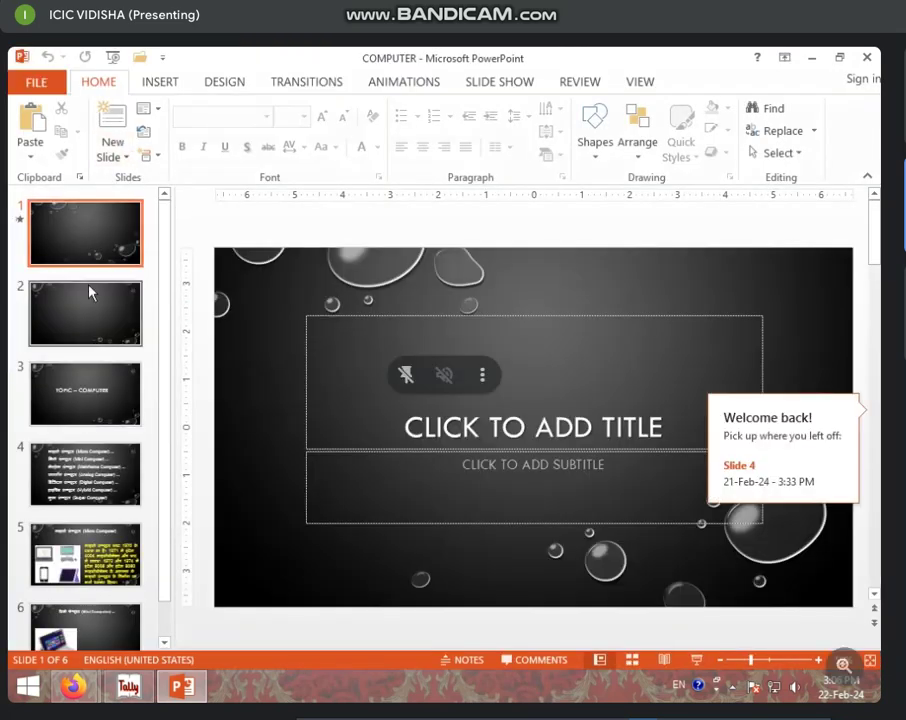
pyautogui.click(44, 272)
pyautogui.click(65, 392)
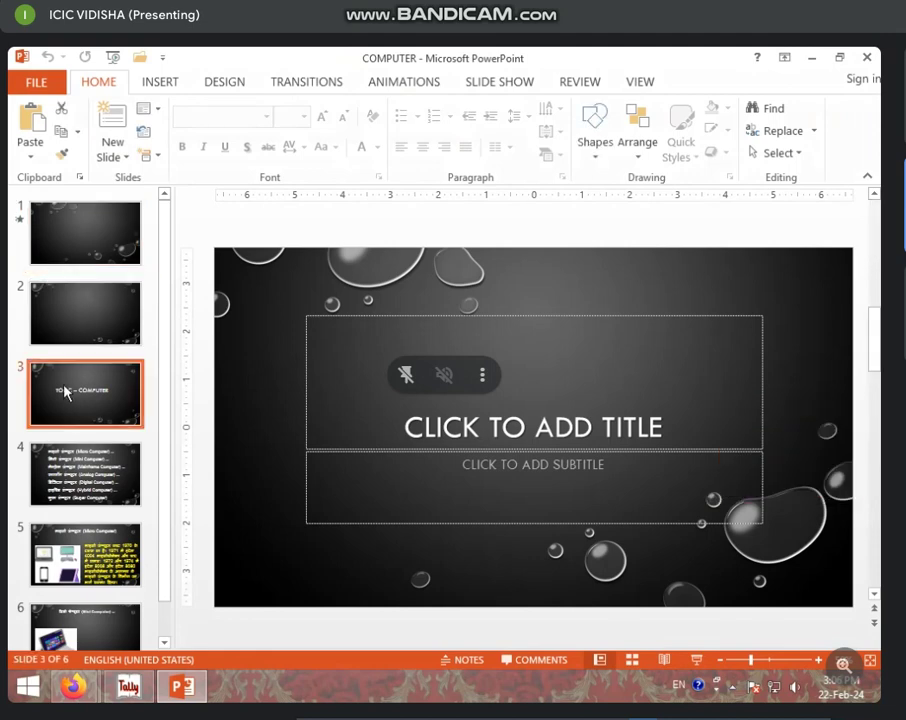
pyautogui.click(60, 482)
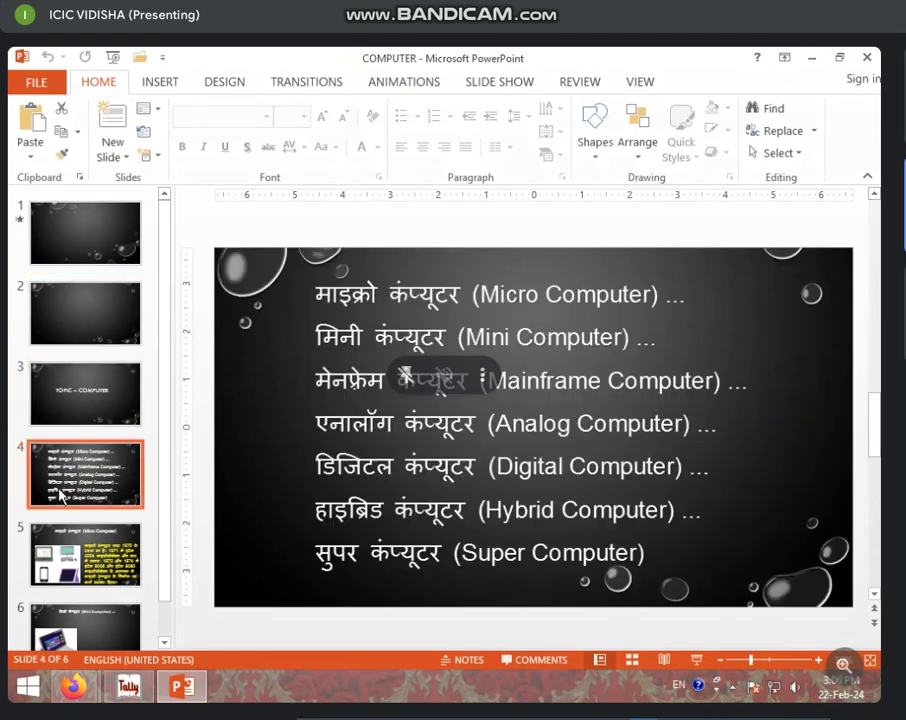
# - Look through the Insert, Design and Transitions tabs and revisit the Micro Computer, TOPIC – COMPUTER and computer-types slides
pyautogui.click(159, 82)
pyautogui.click(222, 82)
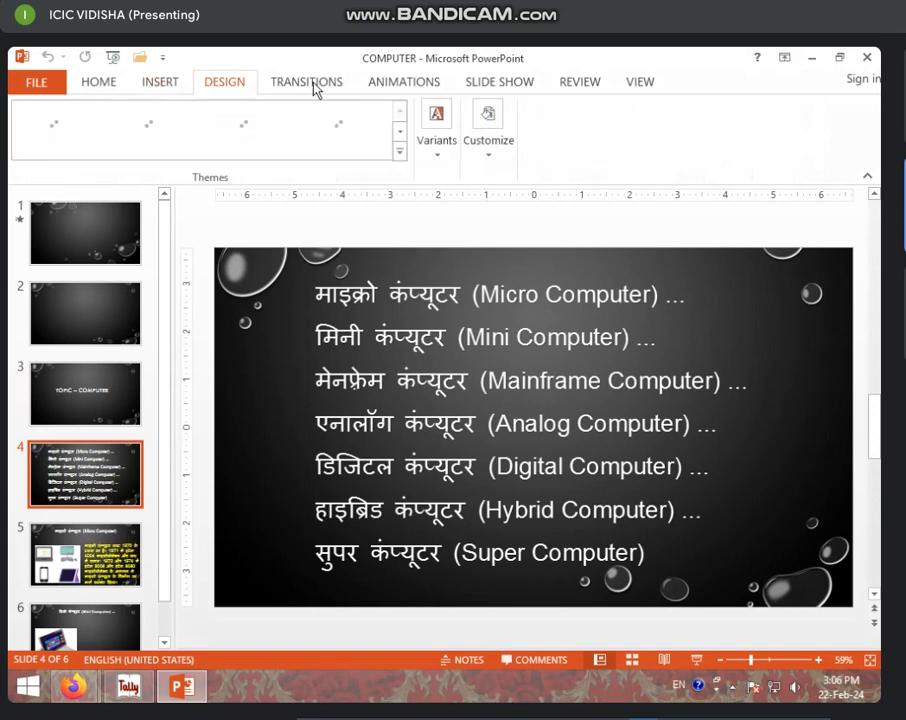
pyautogui.click(307, 82)
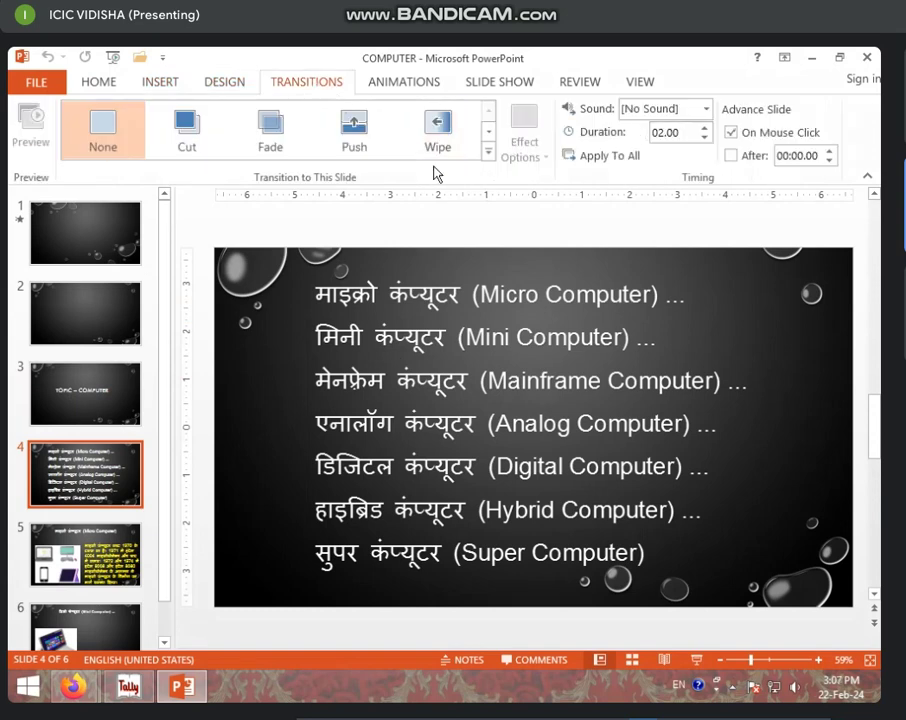
pyautogui.click(103, 583)
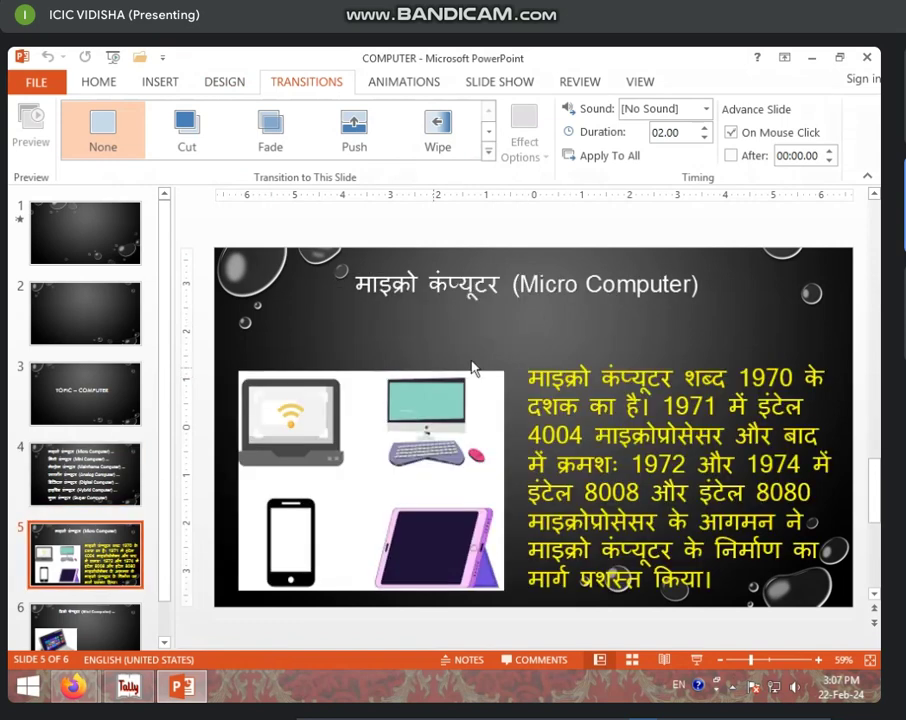
pyautogui.click(90, 485)
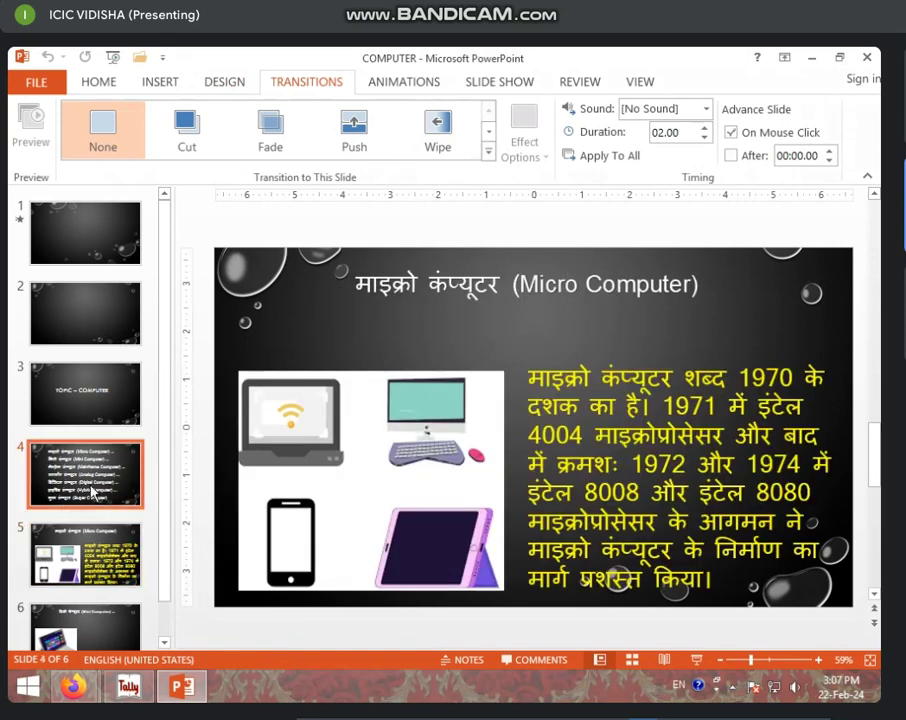
pyautogui.click(85, 422)
pyautogui.click(70, 487)
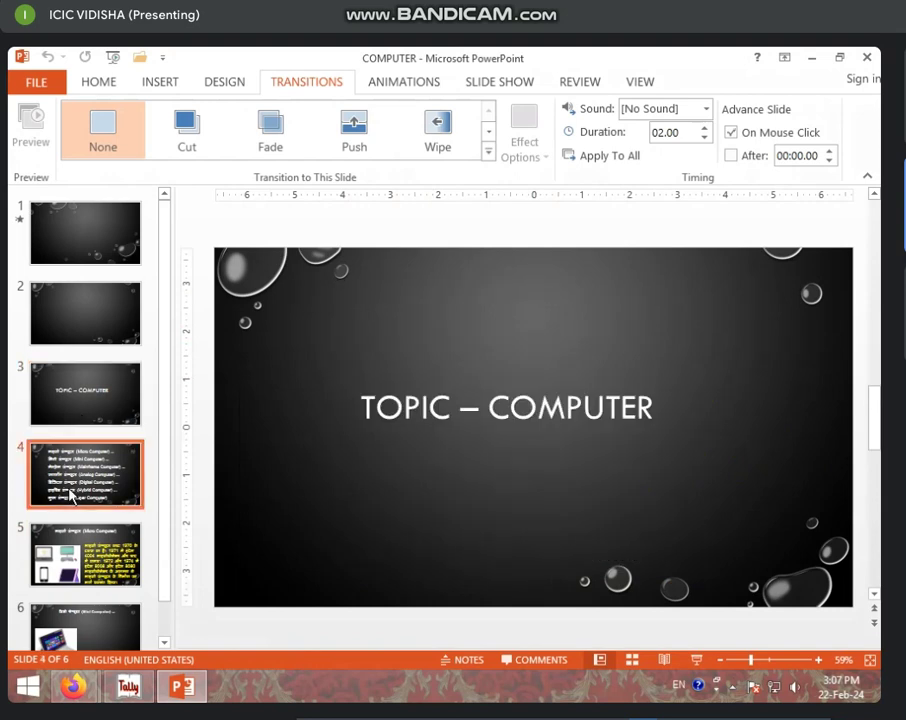
# - On slide 6, move the tablet picture slightly up and click into the Mini Computer title
pyautogui.scroll(-1, 186, 576)
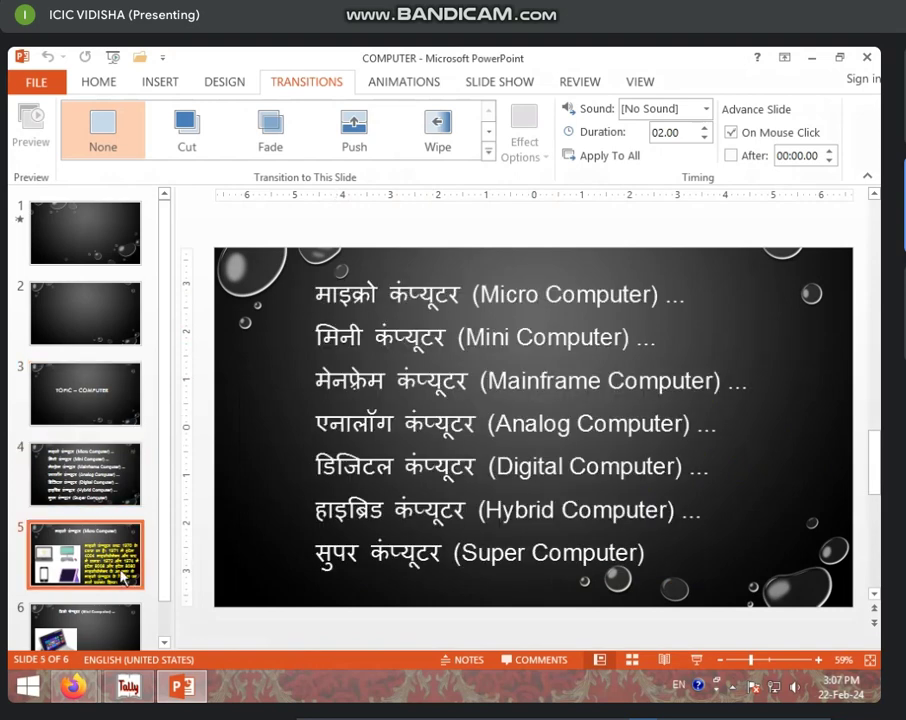
pyautogui.scroll(-1, 186, 570)
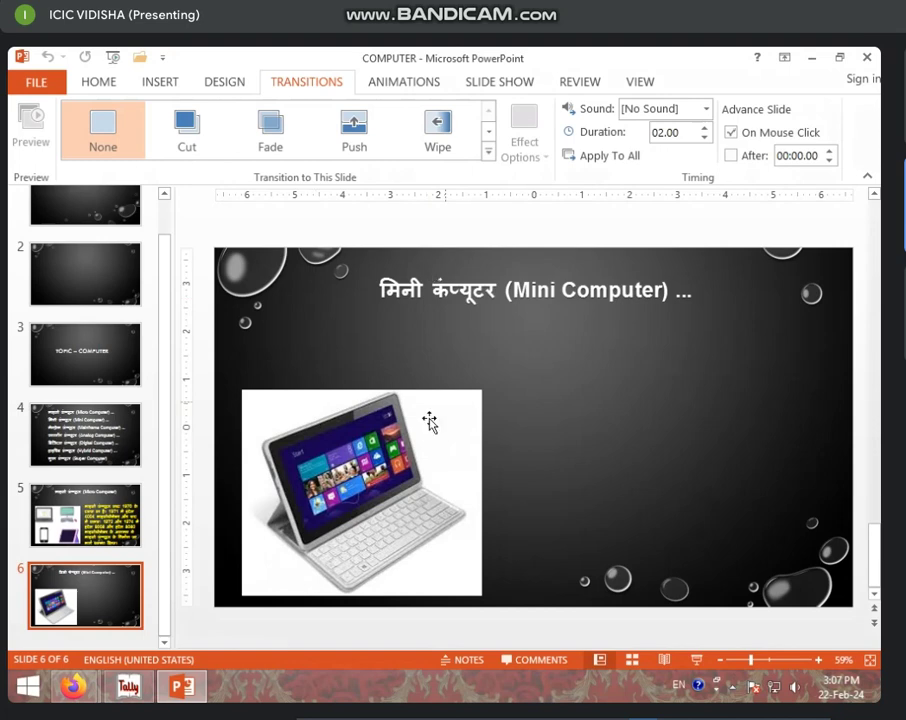
pyautogui.moveTo(394, 447)
pyautogui.mouseDown()
pyautogui.moveTo(386, 407)
pyautogui.moveTo(428, 426)
pyautogui.mouseUp()
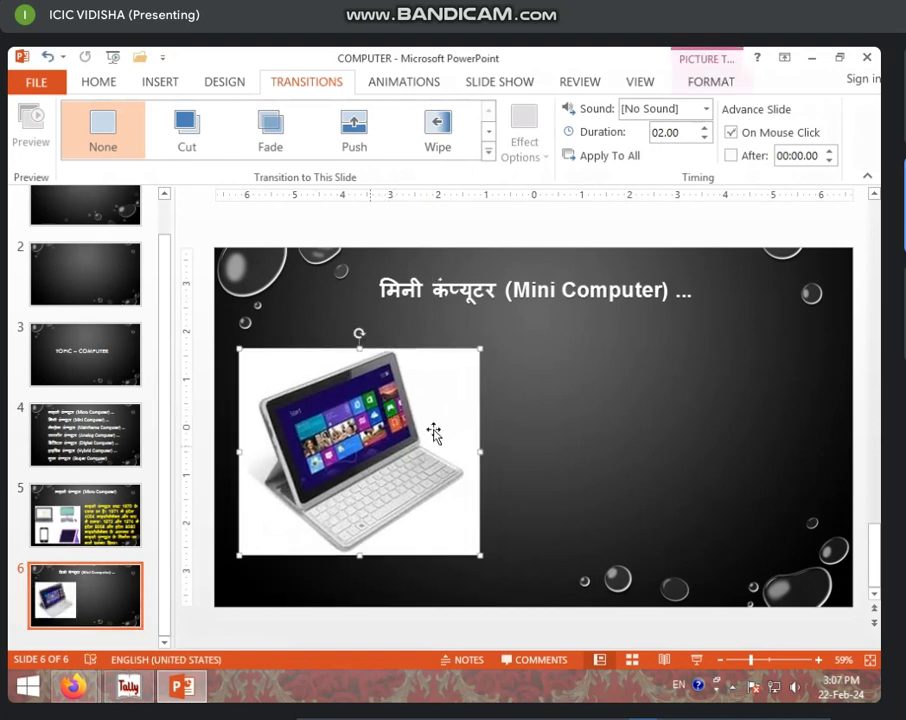
pyautogui.click(548, 282)
pyautogui.click(382, 289)
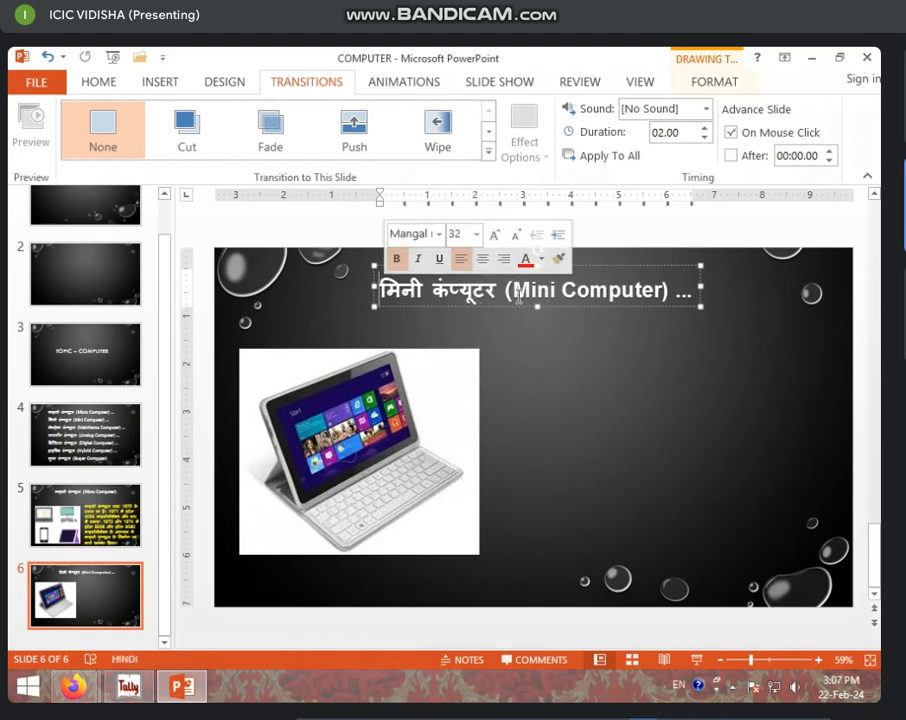
# - Minimize PowerPoint, open Chrome and search for 'MINI COMPUTER IN HINDI'
pyautogui.click(812, 57)
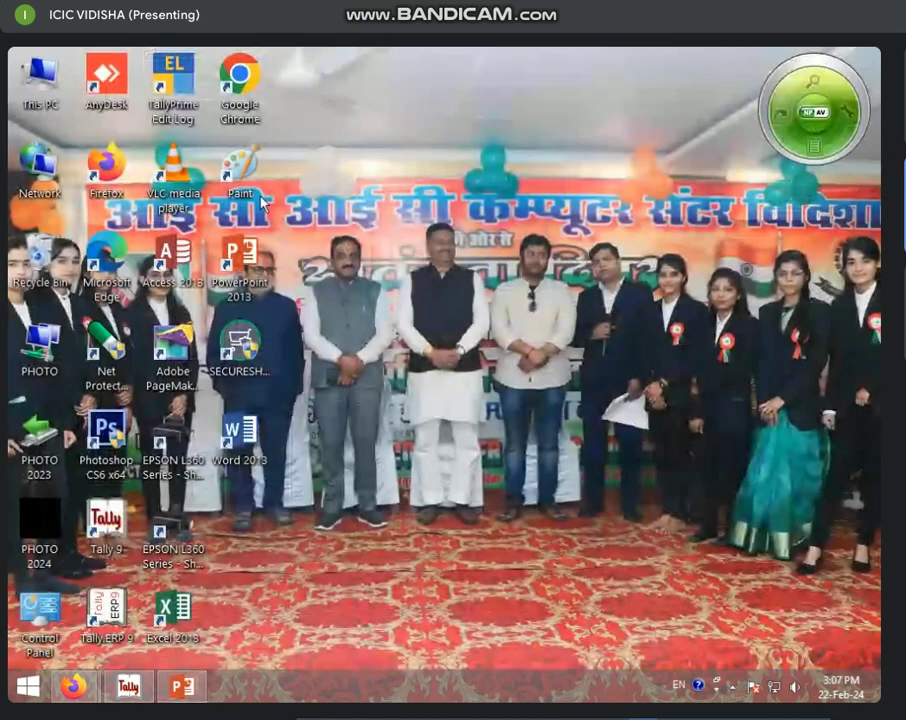
pyautogui.doubleClick(238, 75)
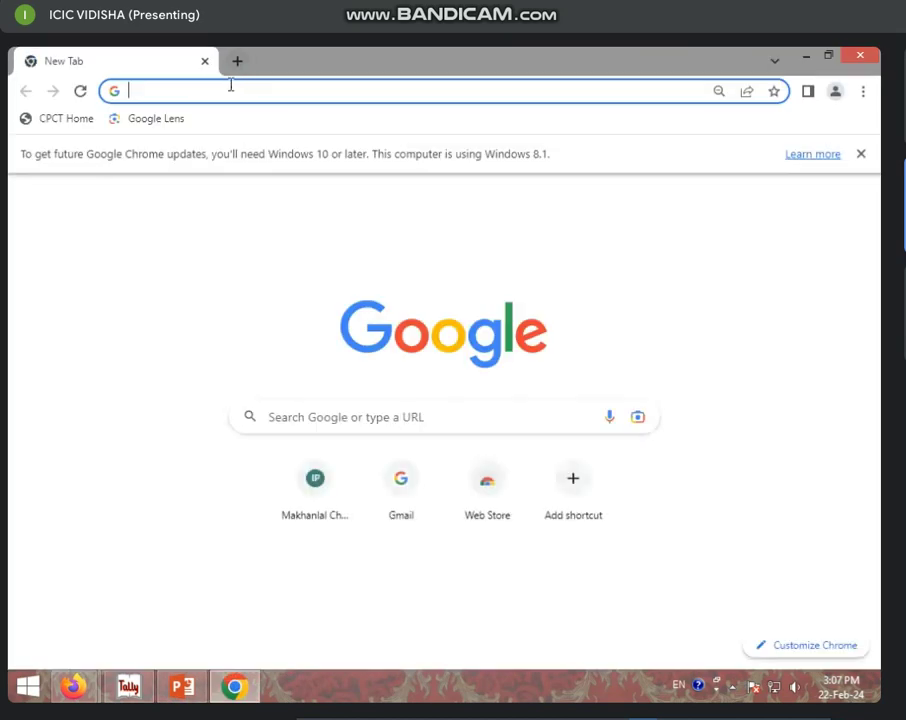
pyautogui.click(231, 92)
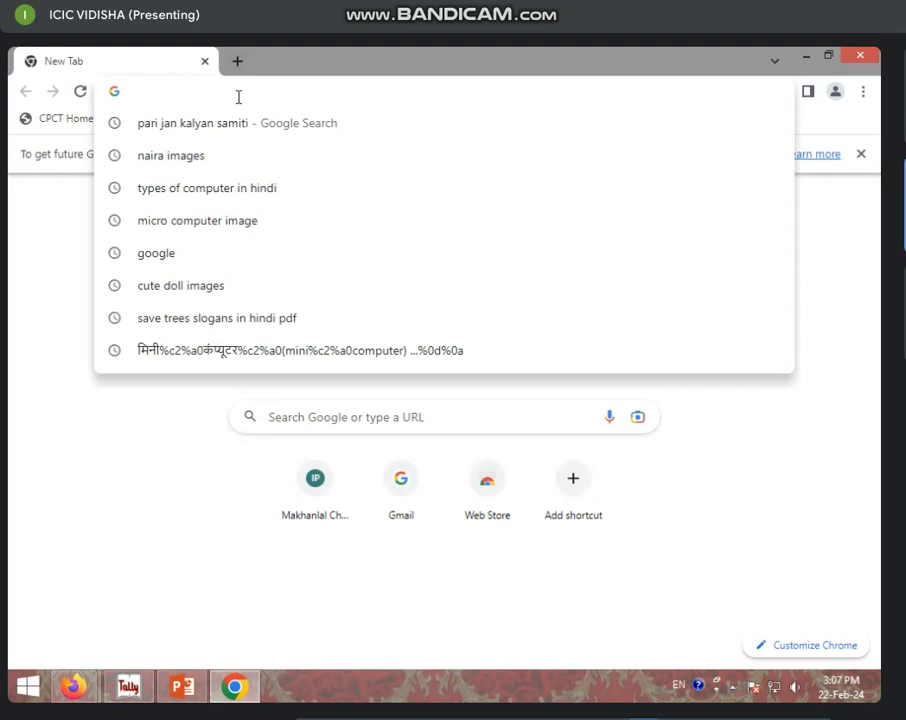
pyautogui.write('MINI CO')
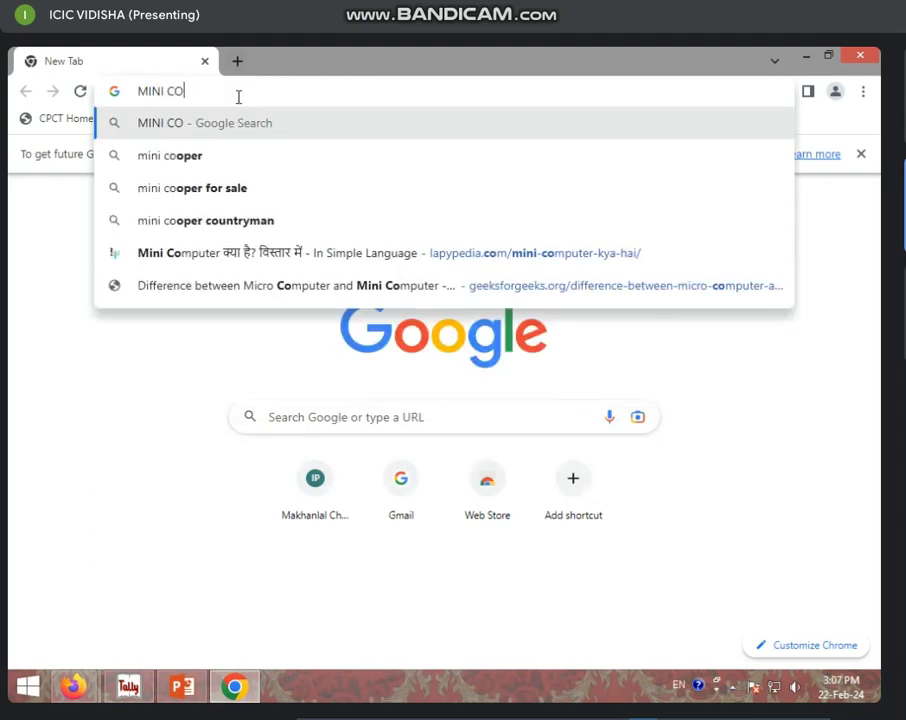
pyautogui.write('MPUTER ')
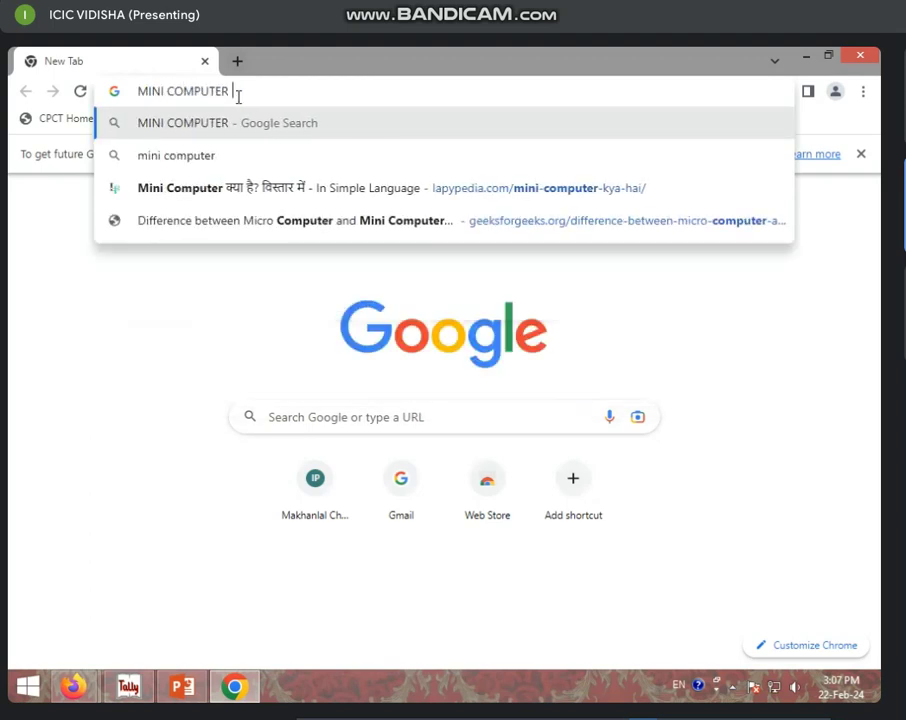
pyautogui.write('IN H')
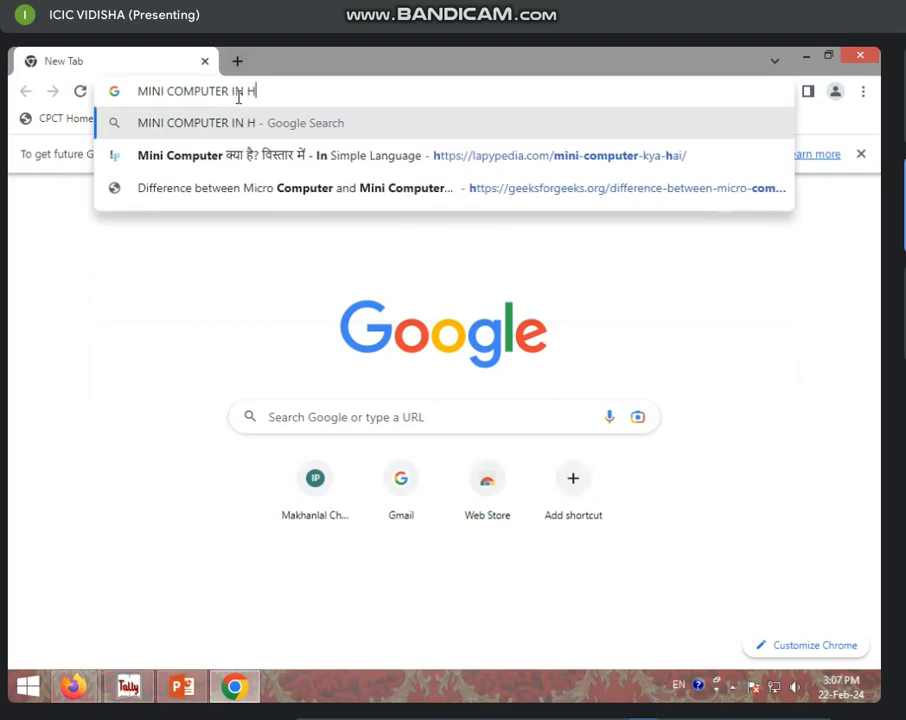
pyautogui.write('INDI')
pyautogui.press('Return')
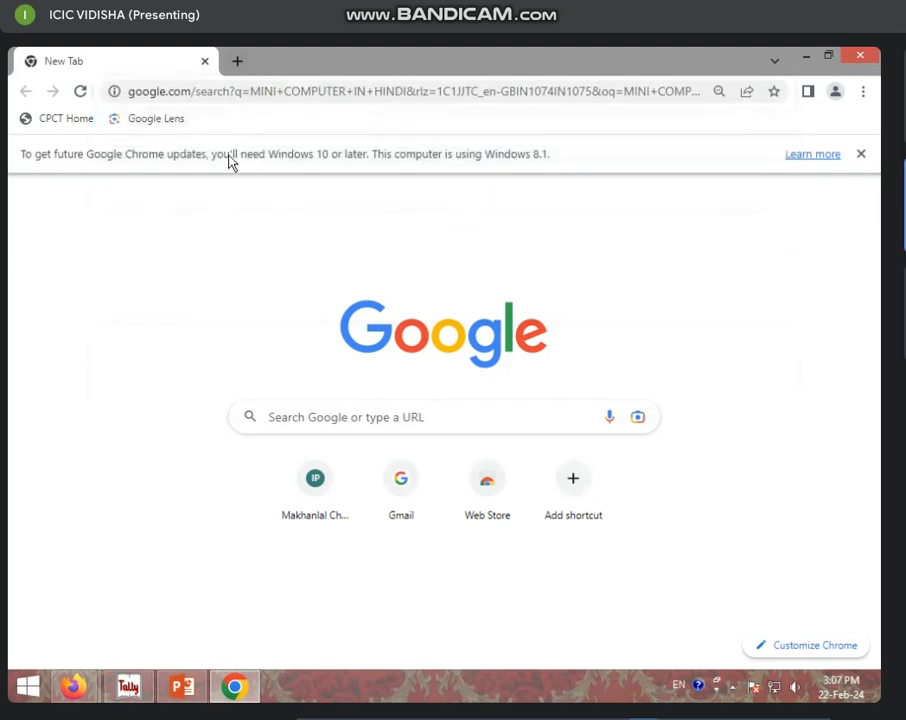
# - Retry the failed page, then search 'google' from the address bar
pyautogui.click(197, 91)
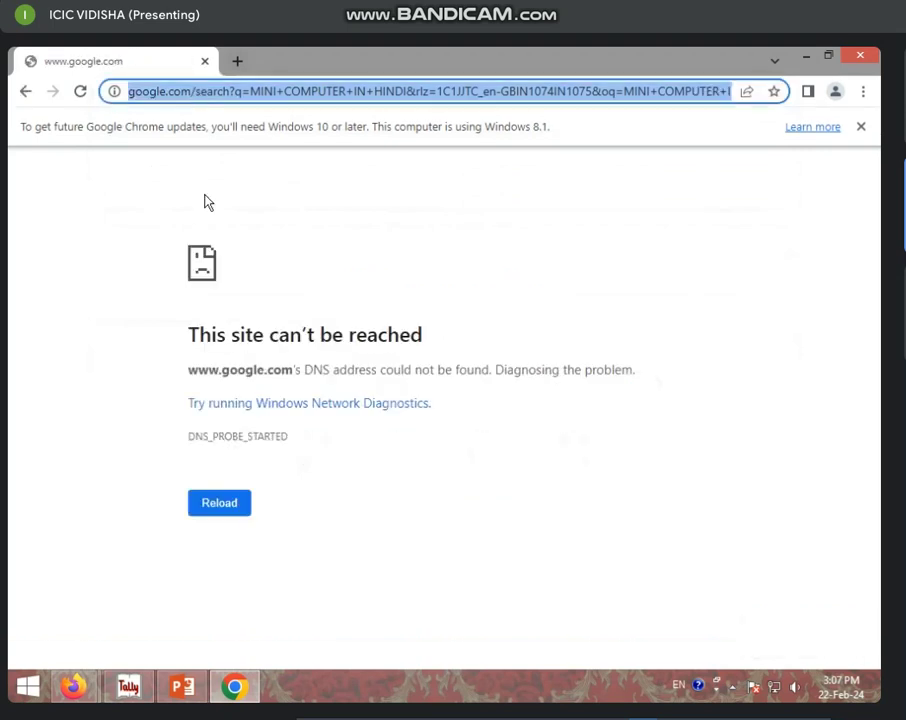
pyautogui.click(233, 509)
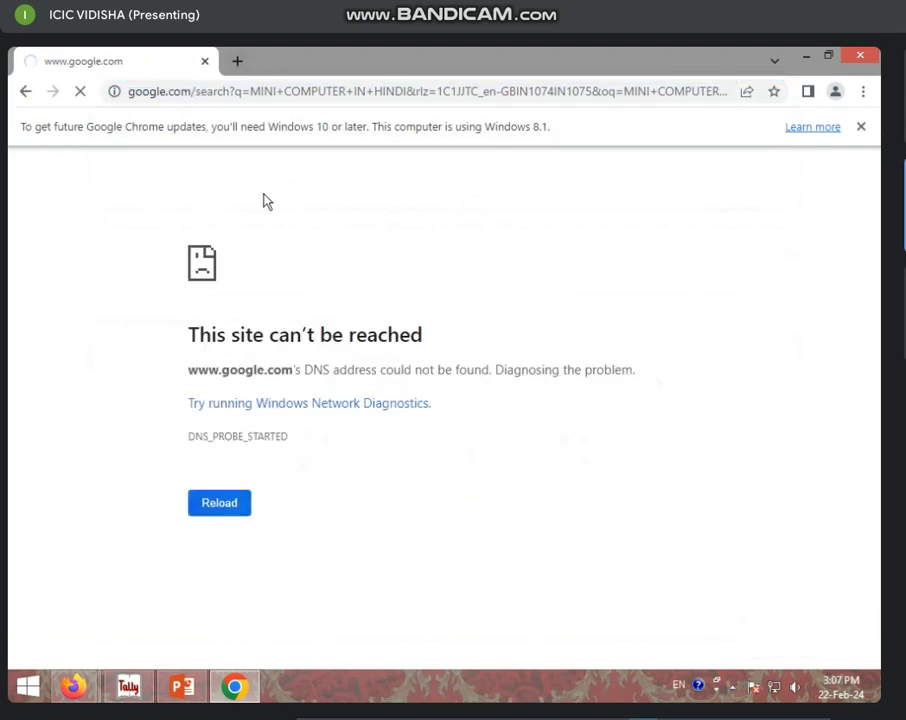
pyautogui.click(229, 91)
pyautogui.write('G')
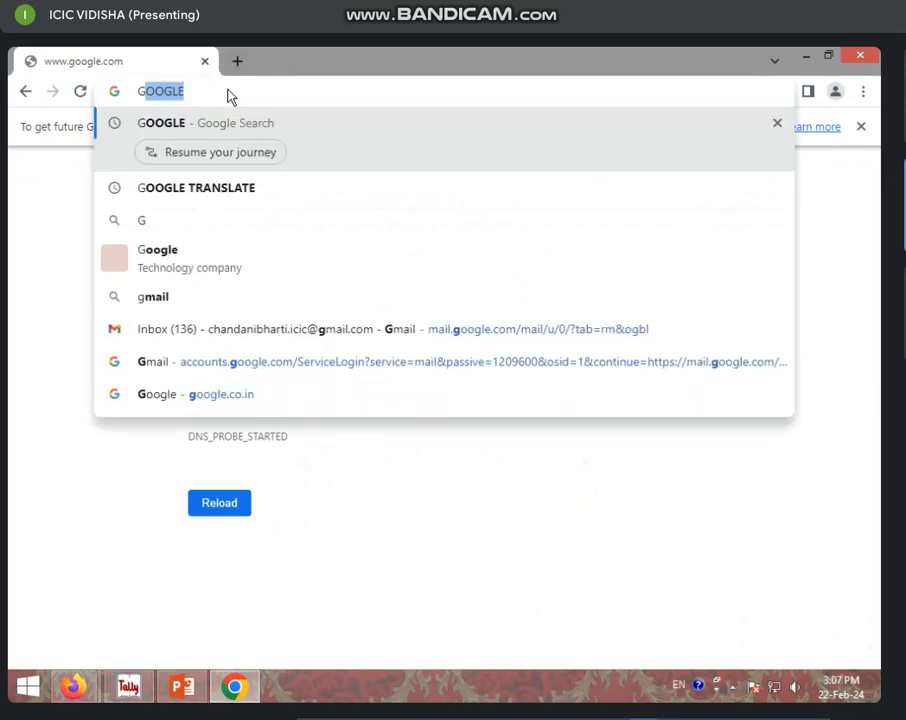
pyautogui.write('OOG')
pyautogui.press('BackSpace')
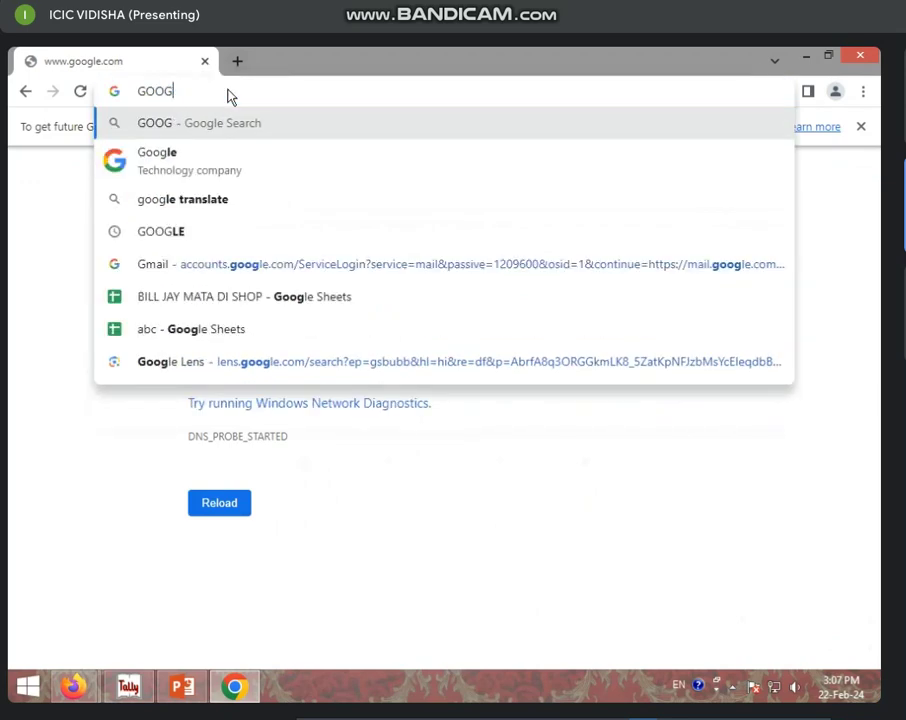
pyautogui.press('Down')
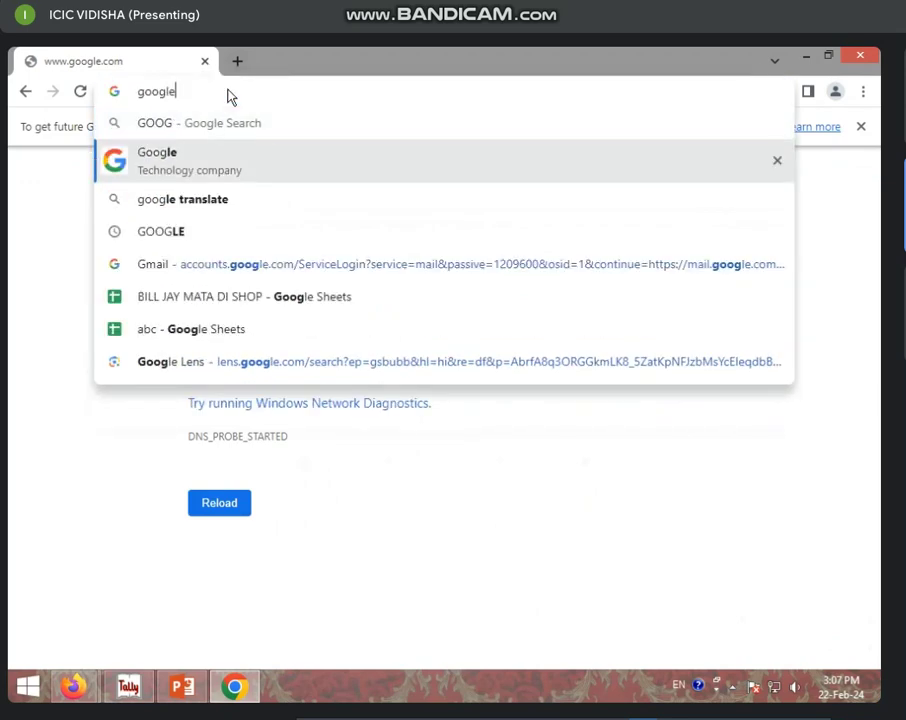
pyautogui.press('Return')
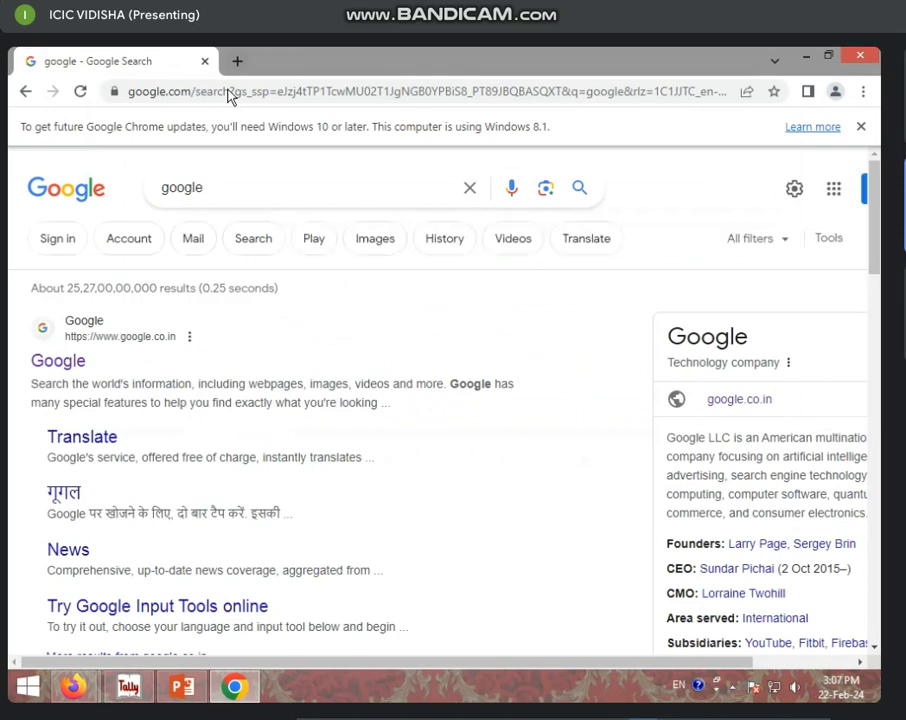
# - From the Google homepage, search for 'mini computer in hindi' using the suggestion
pyautogui.click(56, 366)
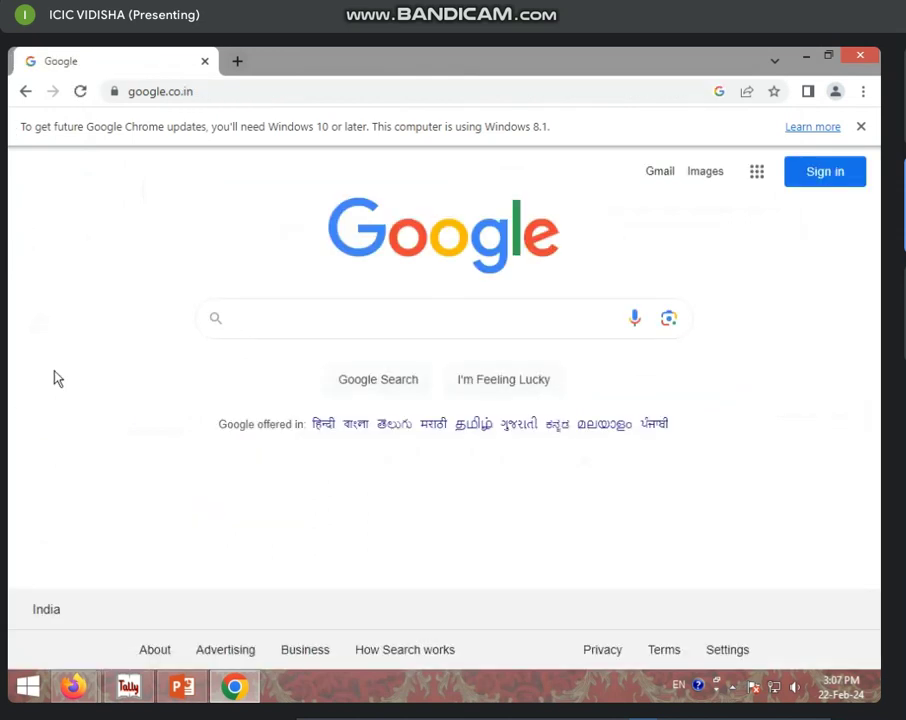
pyautogui.write('MINI CO')
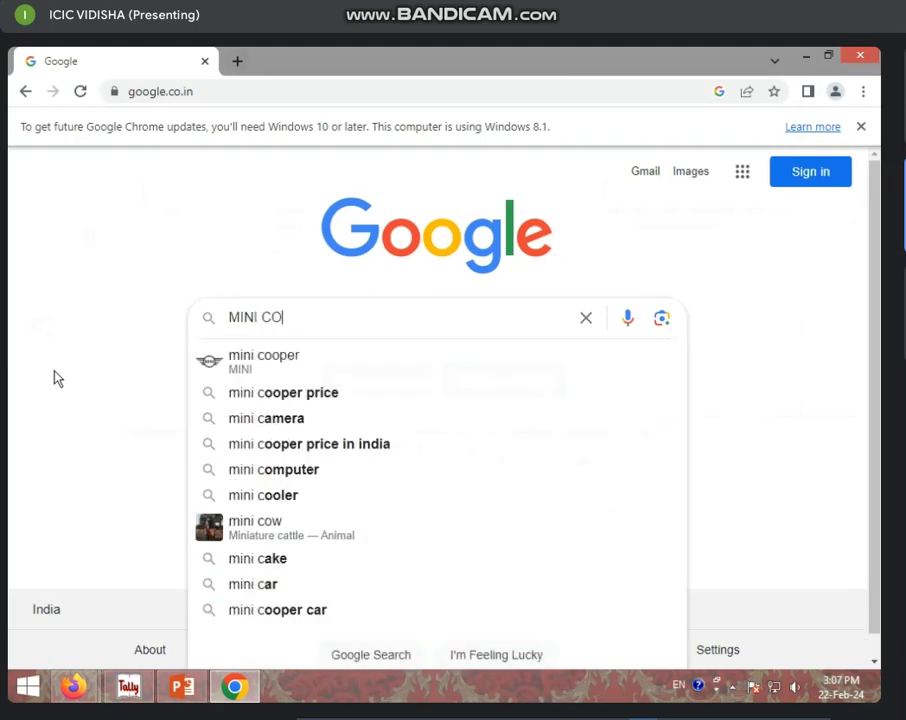
pyautogui.write('MPUTER')
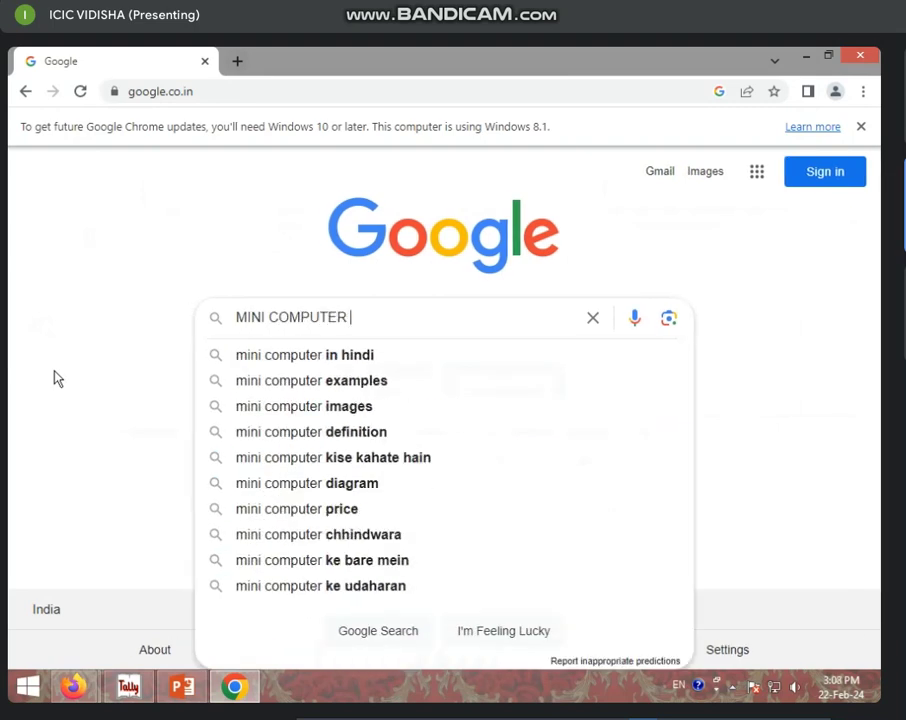
pyautogui.press('Down')
pyautogui.press('Return')
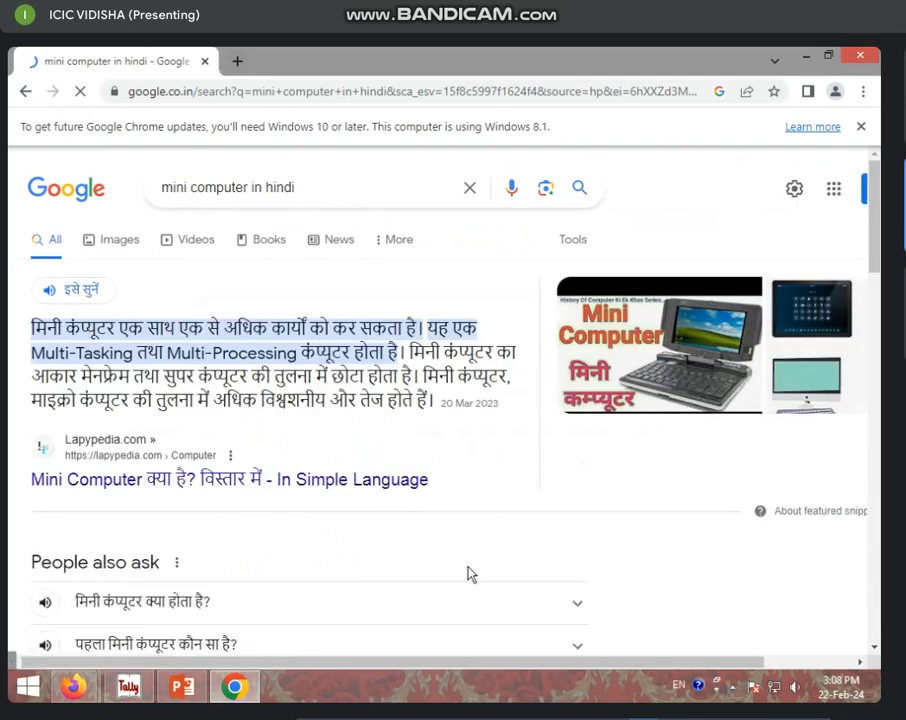
# - Scroll through the 'mini computer in hindi' search results
pyautogui.scroll(-4, 389, 588)
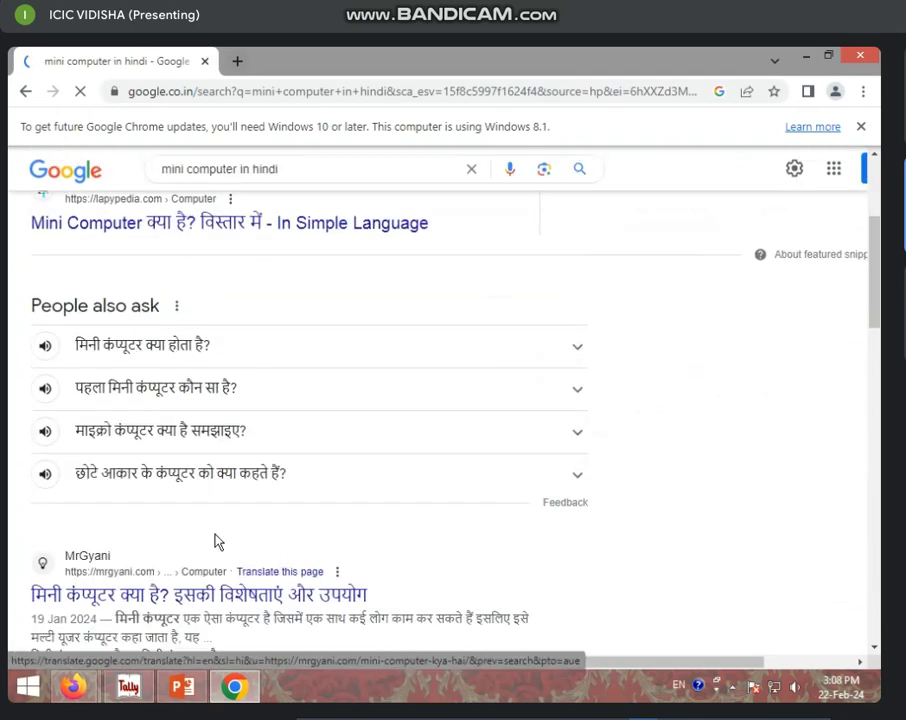
pyautogui.scroll(-2, 210, 540)
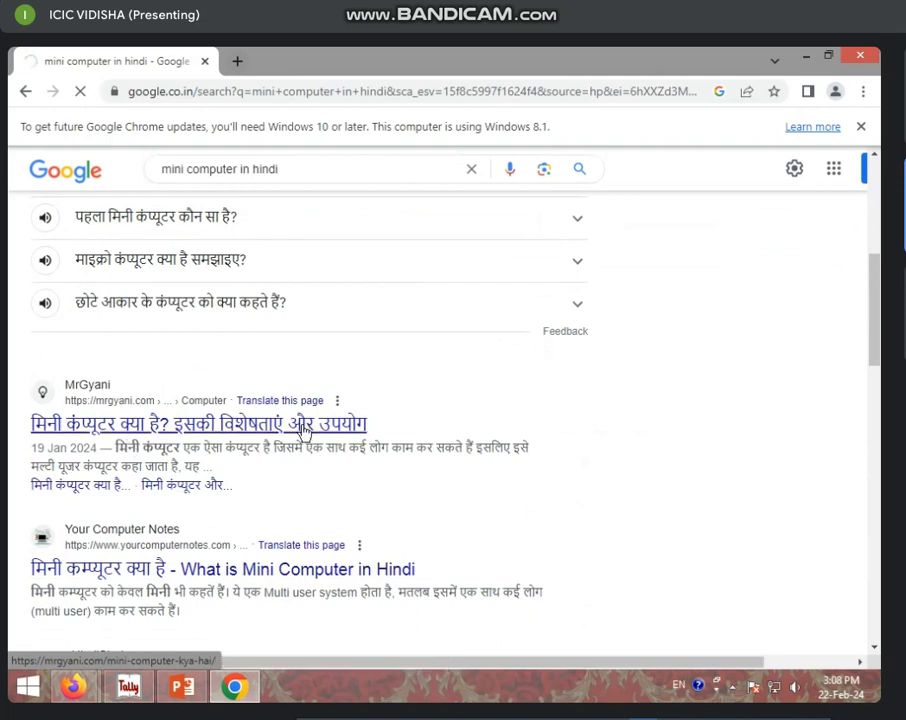
pyautogui.scroll(-4, 262, 458)
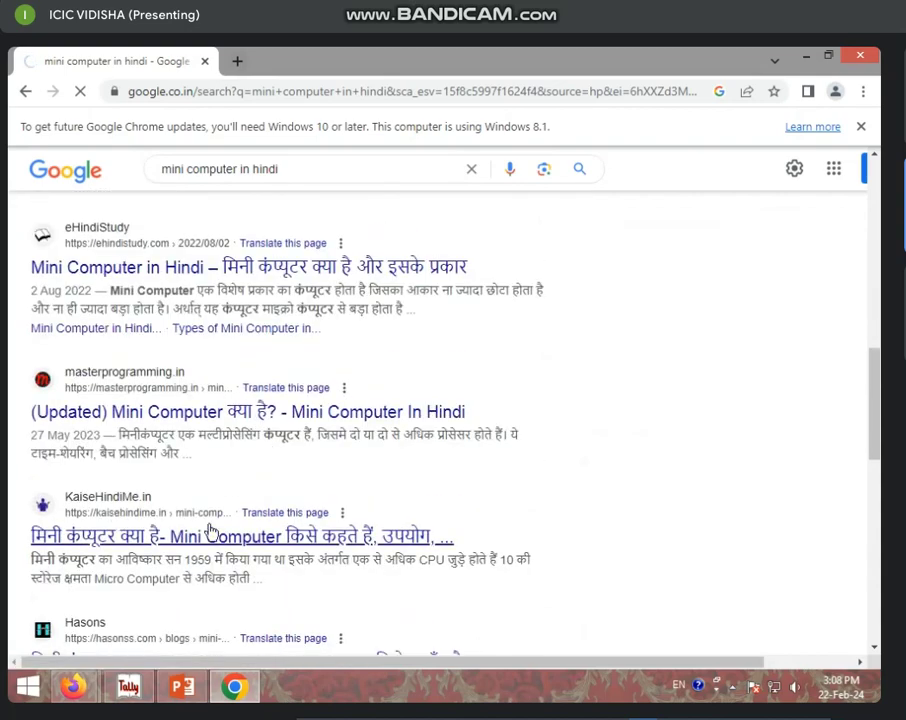
pyautogui.scroll(-2, 222, 458)
pyautogui.scroll(2, 222, 460)
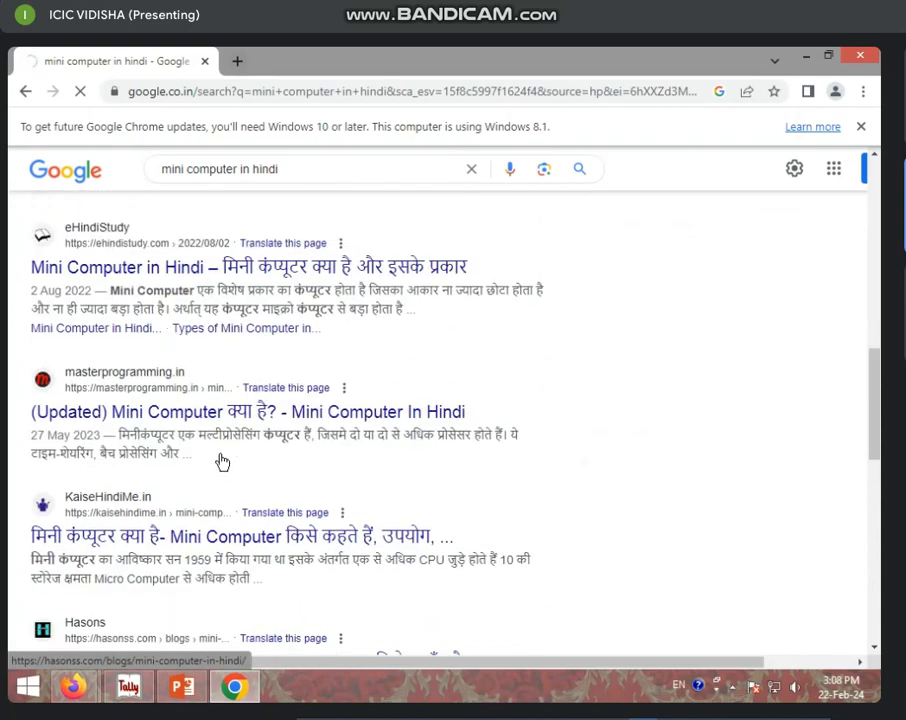
pyautogui.scroll(3, 222, 458)
pyautogui.scroll(2, 222, 458)
pyautogui.scroll(-1, 226, 479)
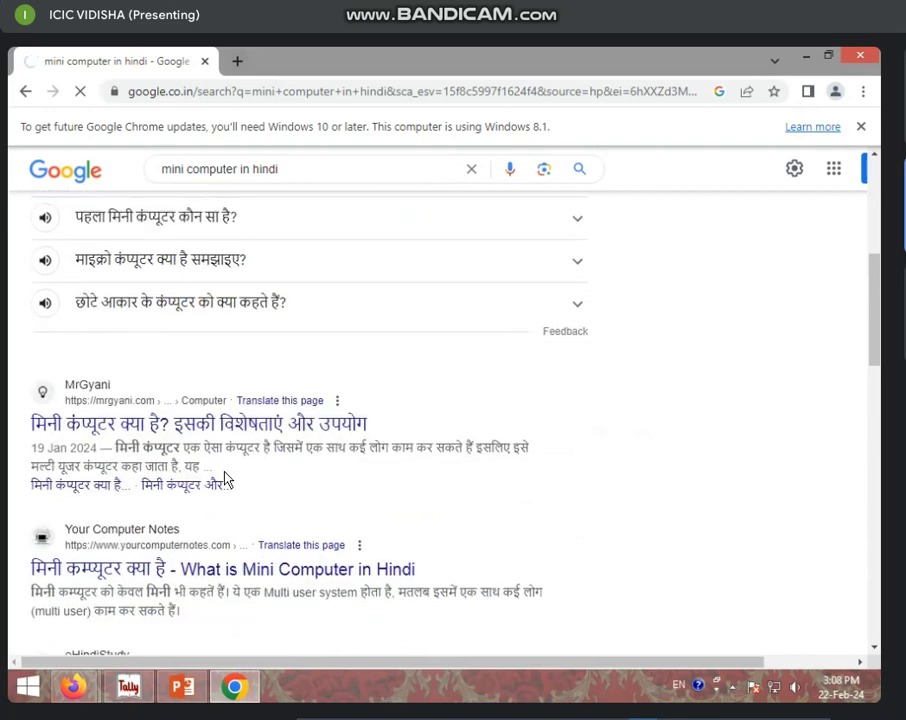
pyautogui.scroll(-2, 150, 380)
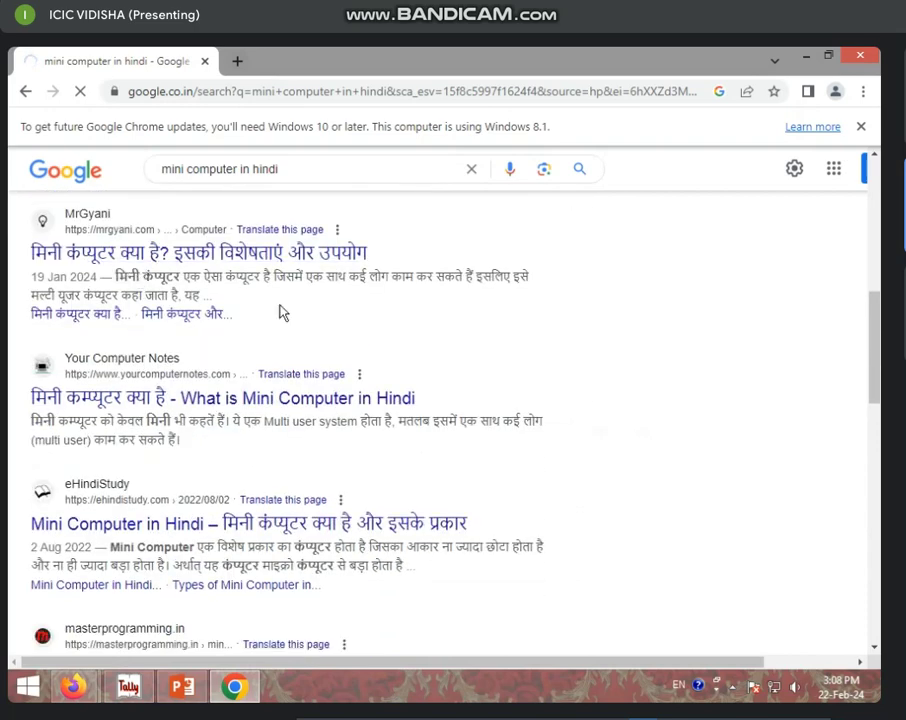
pyautogui.scroll(4, 212, 403)
pyautogui.scroll(2, 35, 352)
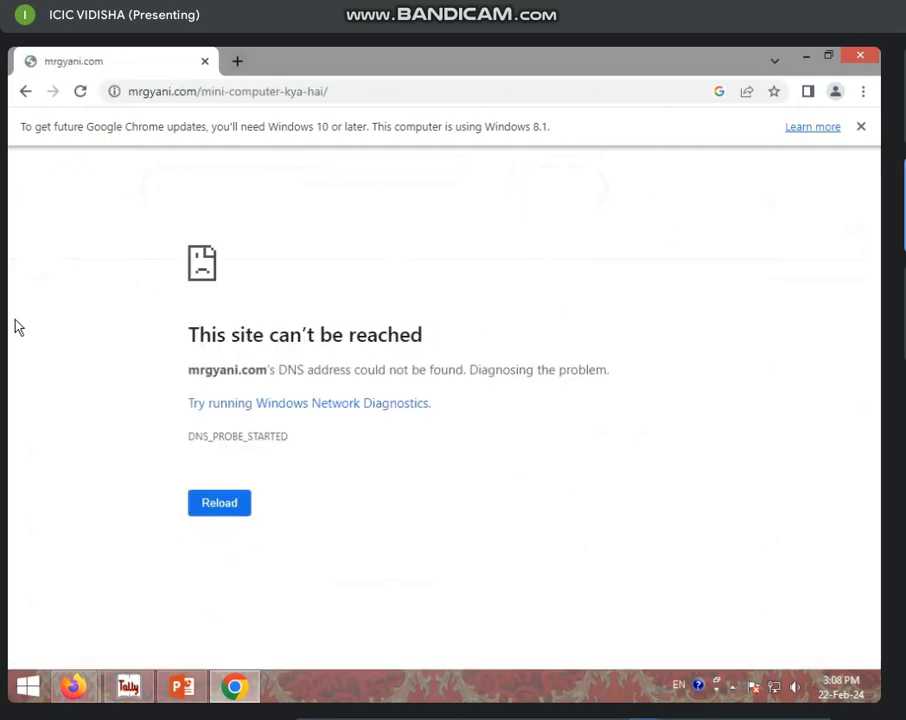
# - Reload the unreachable MrGyani page, then go back to the 'mini computer in hindi' results
pyautogui.click(232, 498)
pyautogui.click(27, 91)
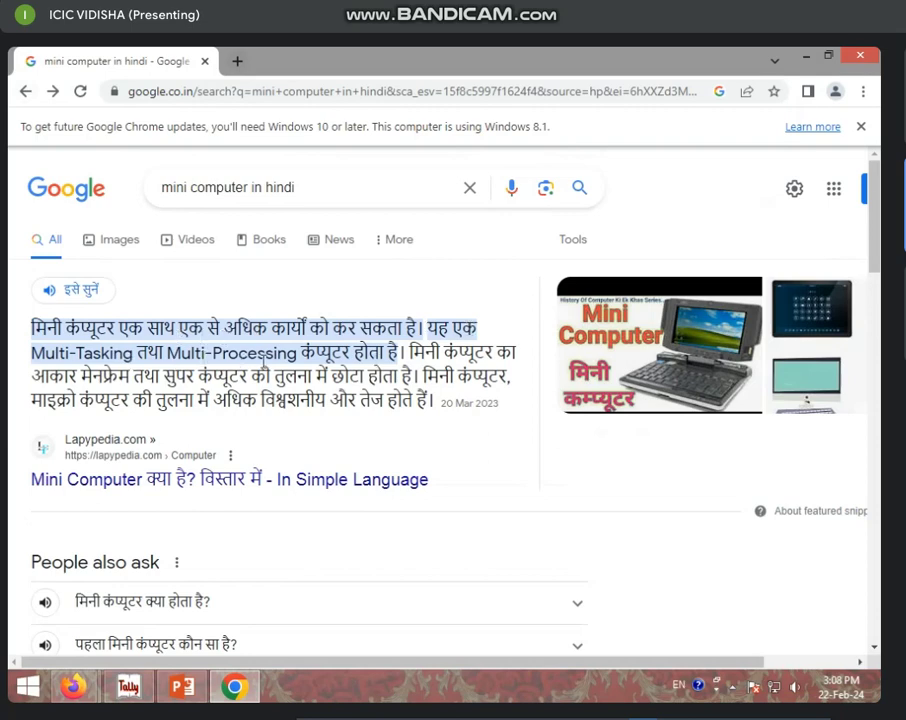
# - Copy the featured mini computer paragraph and switch back to slide 6 in PowerPoint
pyautogui.moveTo(33, 327); pyautogui.dragTo(435, 408)
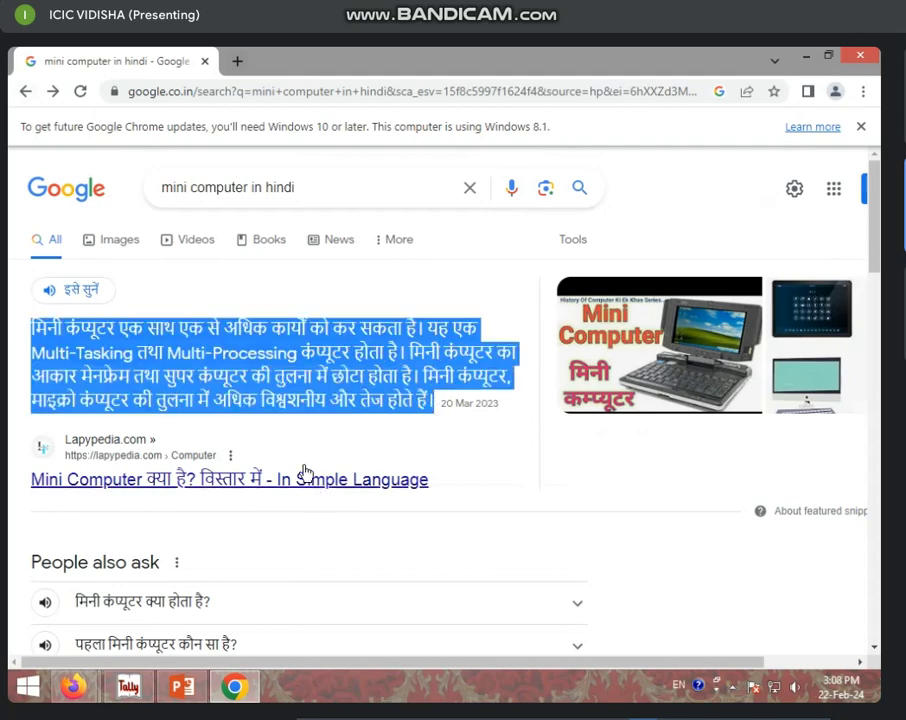
pyautogui.hotkey('alt', 'Tab')
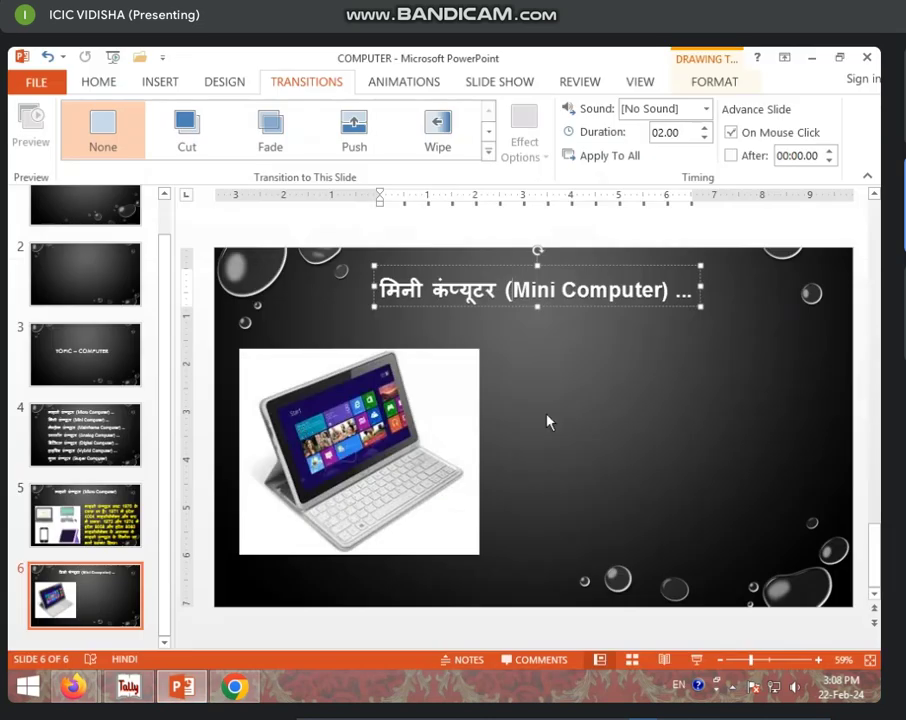
pyautogui.click(547, 421)
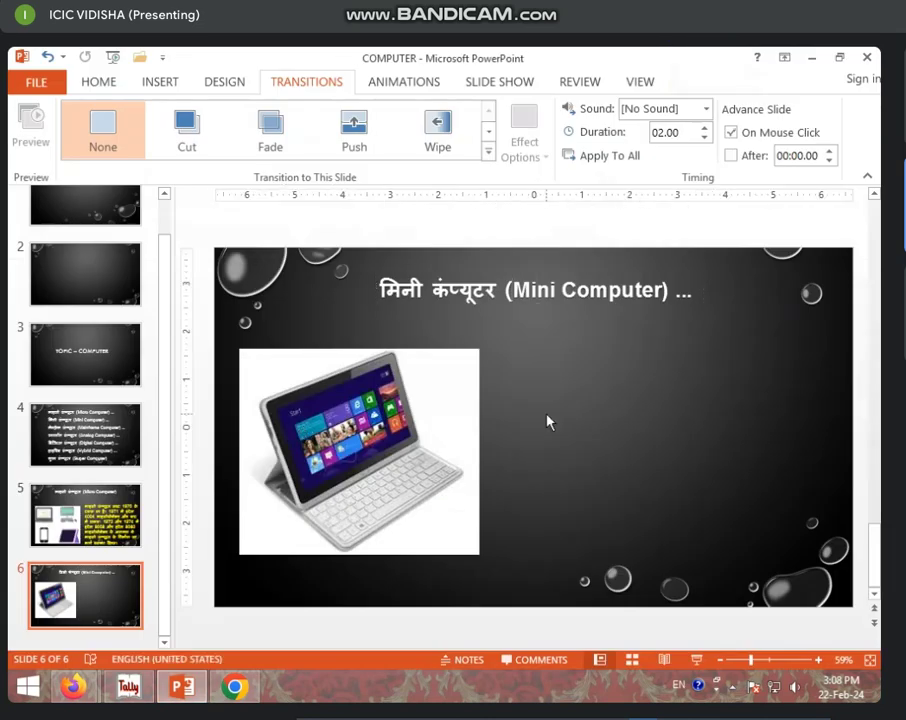
# - Paste the Hindi paragraph onto slide 6 beside the laptop picture and nudge the picture lower
pyautogui.hotkey('ctrl', 'v')
pyautogui.moveTo(692, 376)
pyautogui.mouseDown()
pyautogui.moveTo(634, 342)
pyautogui.moveTo(652, 348)
pyautogui.mouseUp()
pyautogui.click(335, 510)
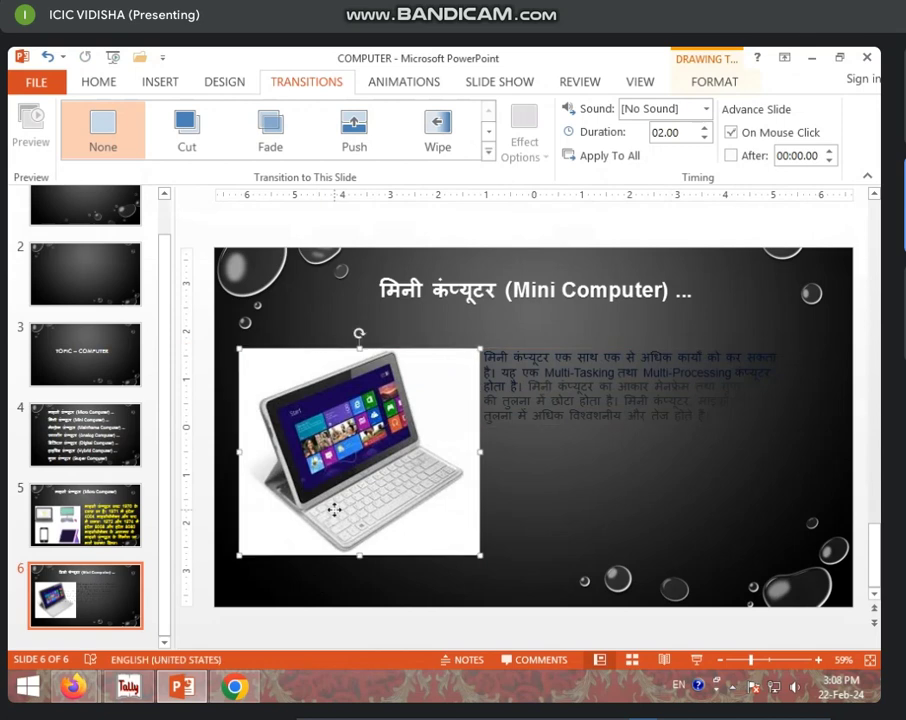
pyautogui.moveTo(335, 510); pyautogui.dragTo(330, 528)
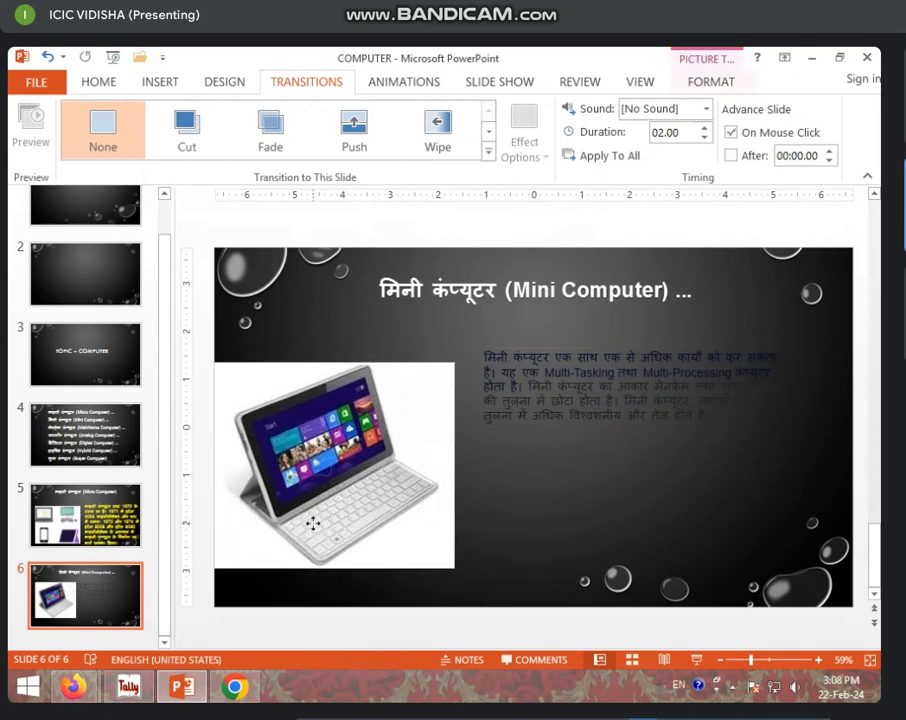
pyautogui.click(534, 349)
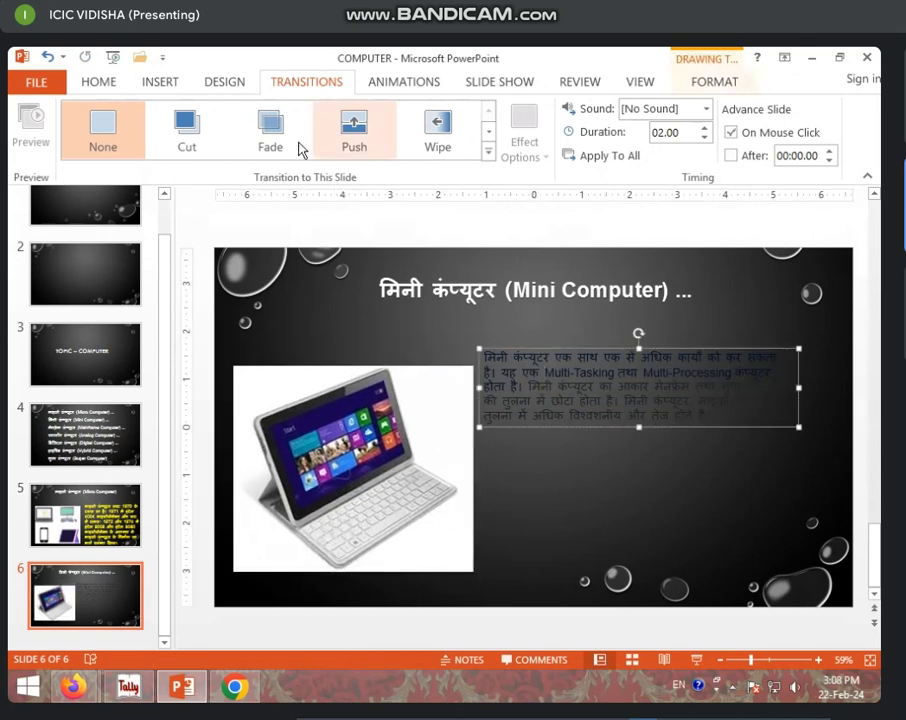
pyautogui.click(163, 84)
# - Enlarge the Hindi paragraph to 32 pt, color it yellow, and shift it right of the picture
pyautogui.click(100, 84)
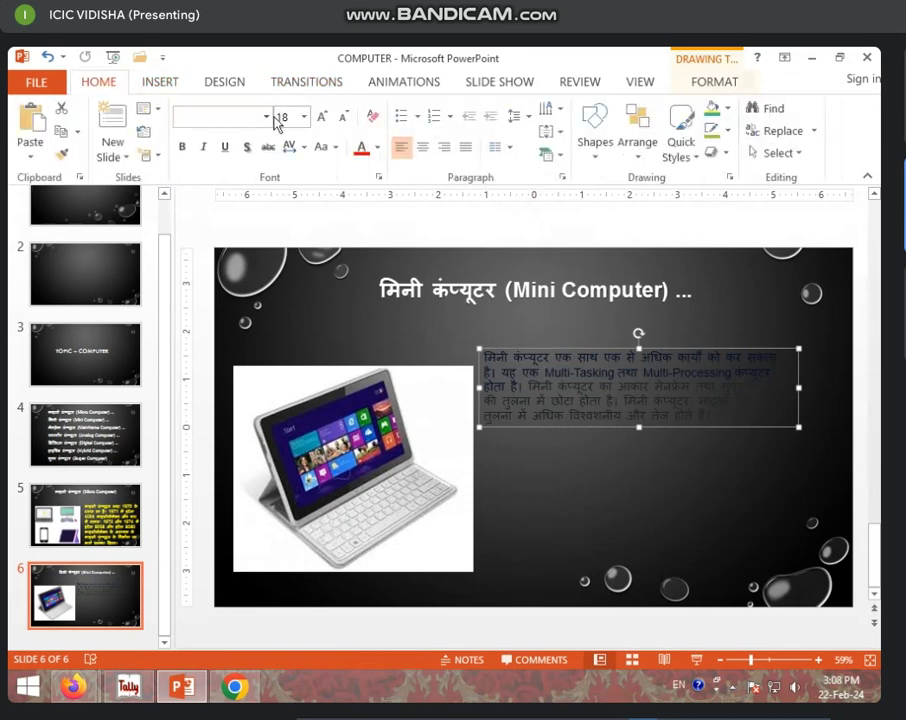
pyautogui.click(321, 117)
pyautogui.click(321, 117)
pyautogui.click(321, 117)
pyautogui.click(321, 117)
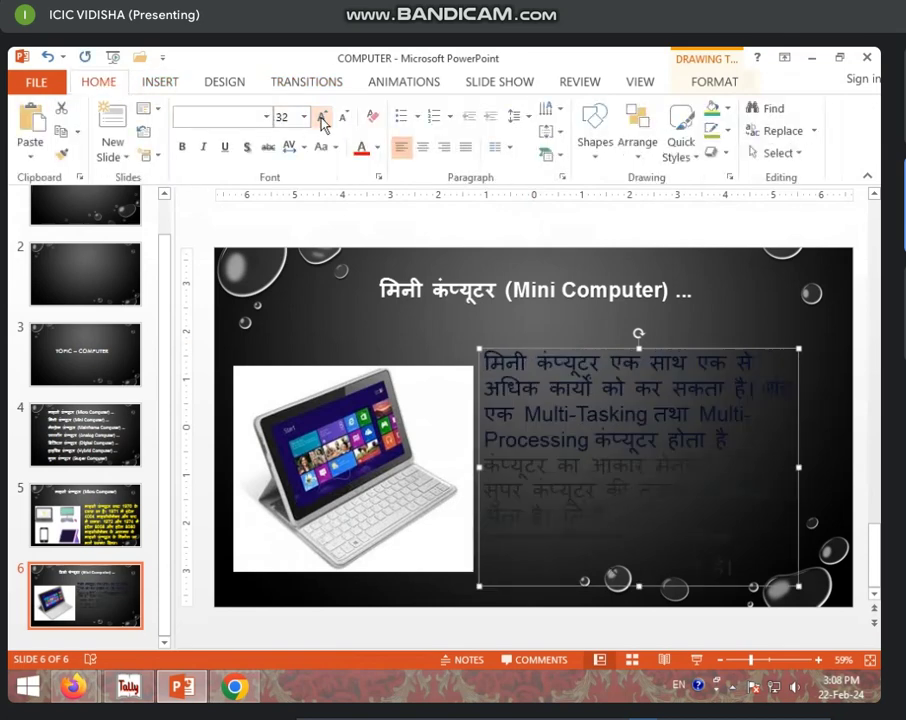
pyautogui.moveTo(604, 345); pyautogui.dragTo(598, 332)
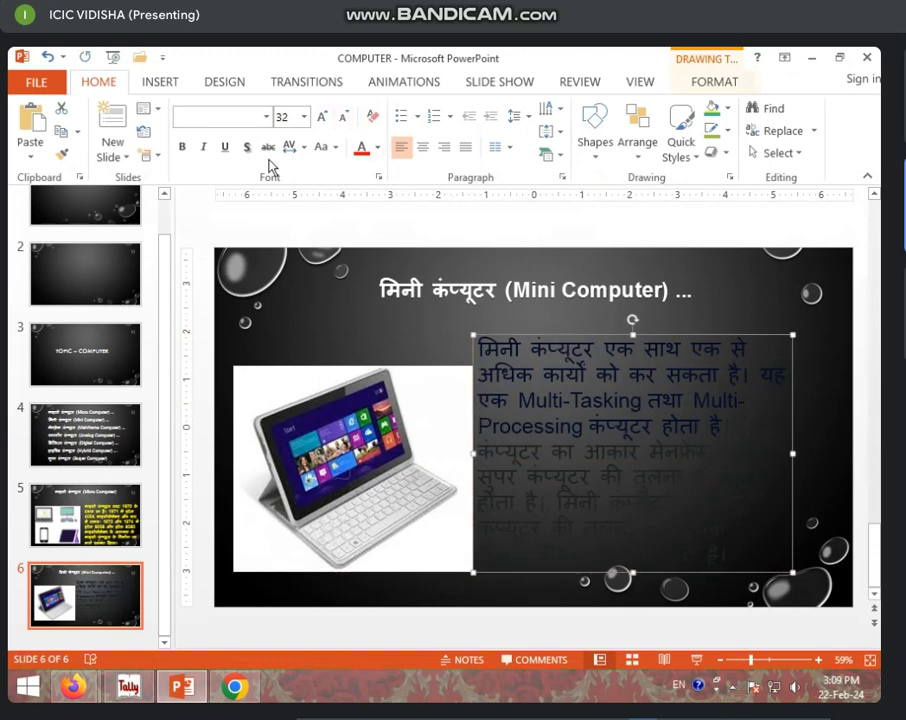
pyautogui.click(364, 149)
pyautogui.click(377, 150)
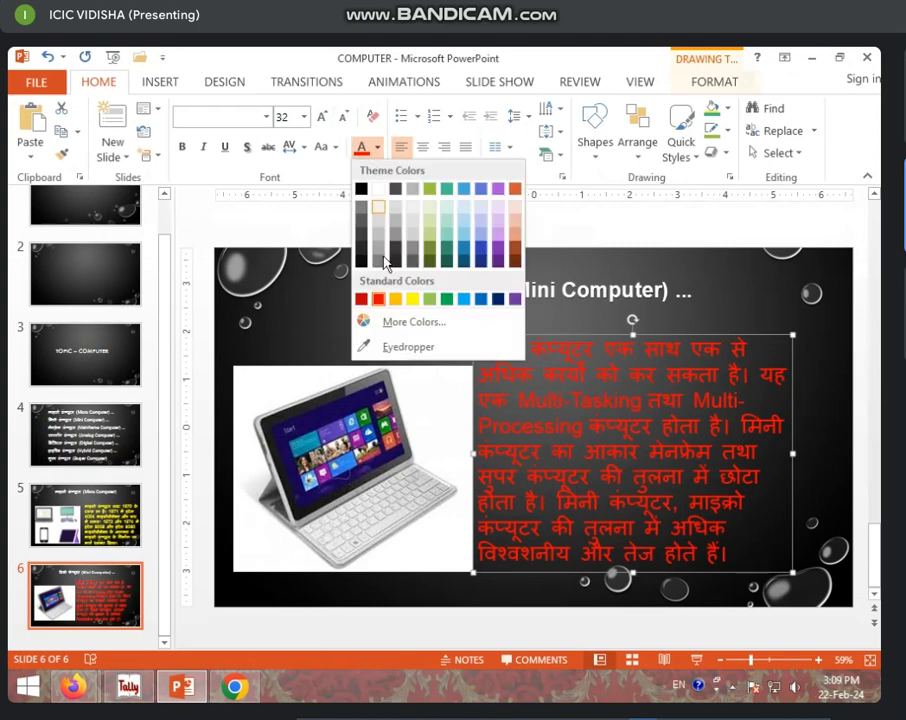
pyautogui.click(414, 299)
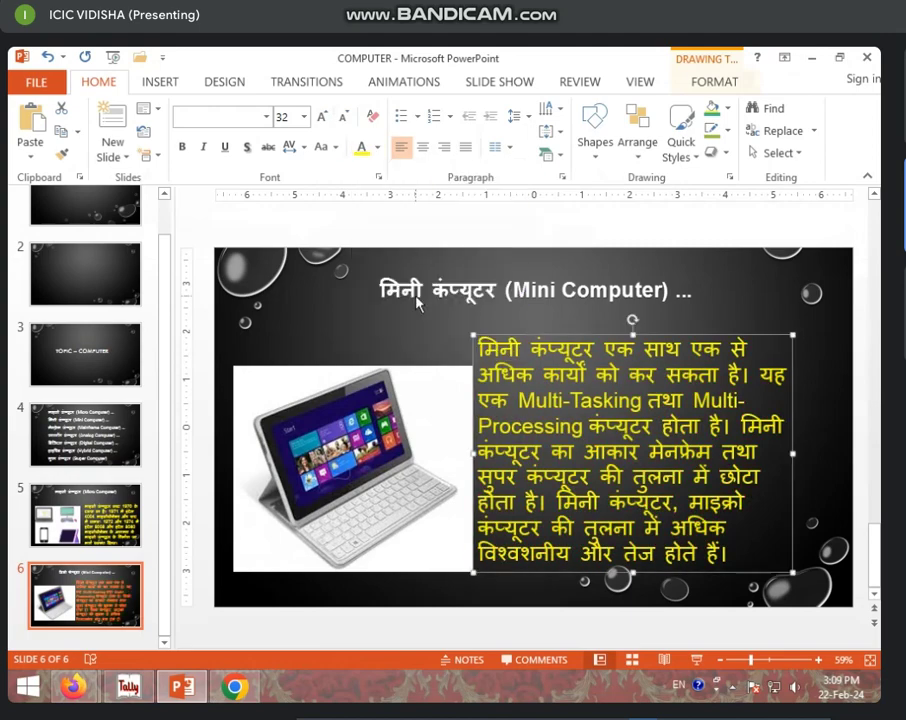
pyautogui.moveTo(588, 333); pyautogui.dragTo(606, 339)
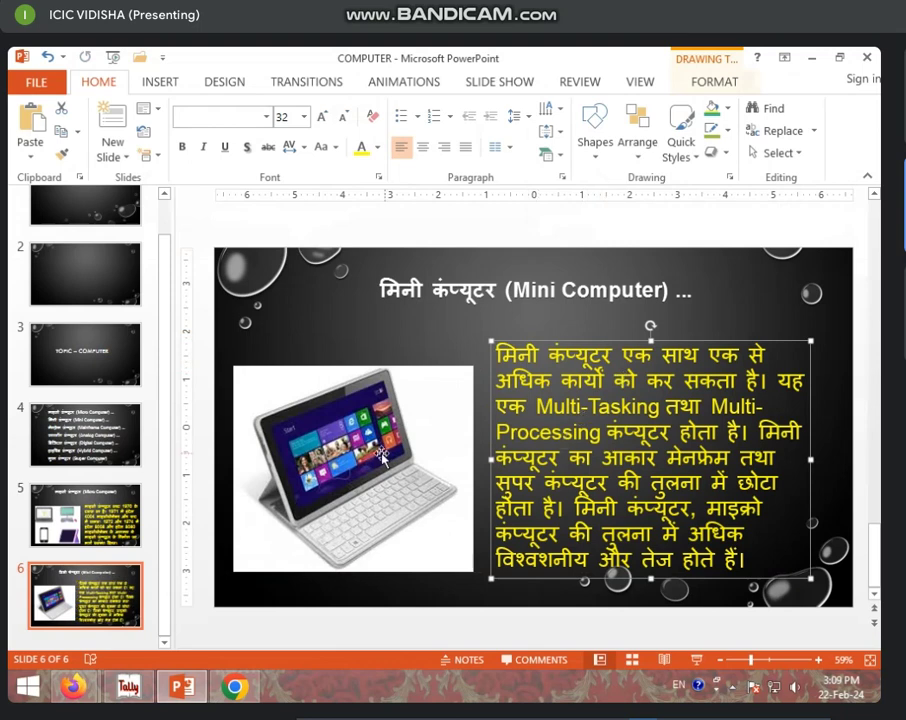
pyautogui.click(428, 468)
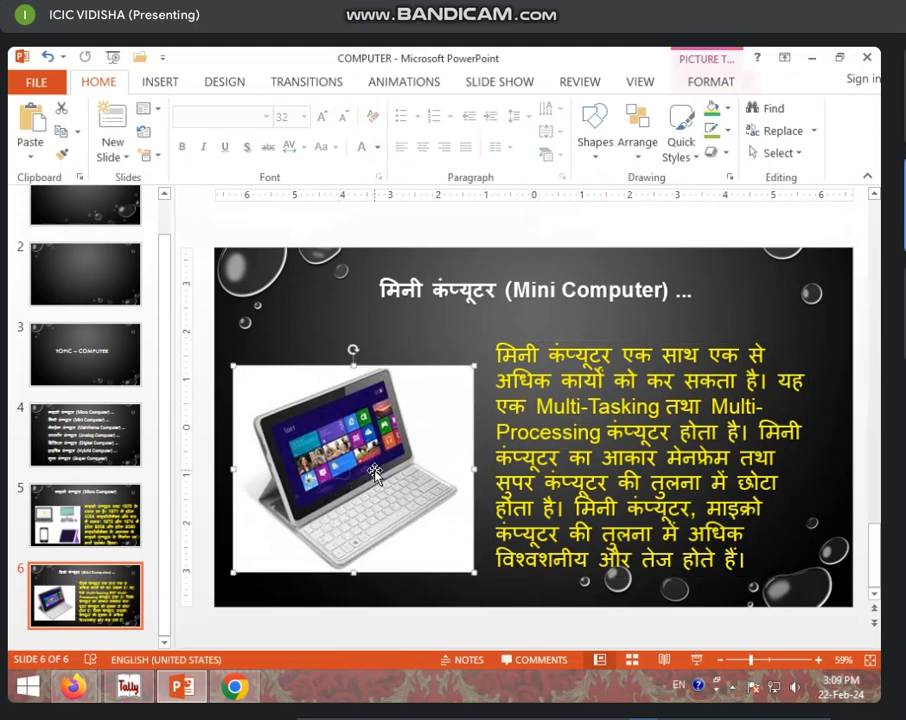
# - Delete the laptop picture, paste it back, and stretch its top edge upward
pyautogui.press('Delete')
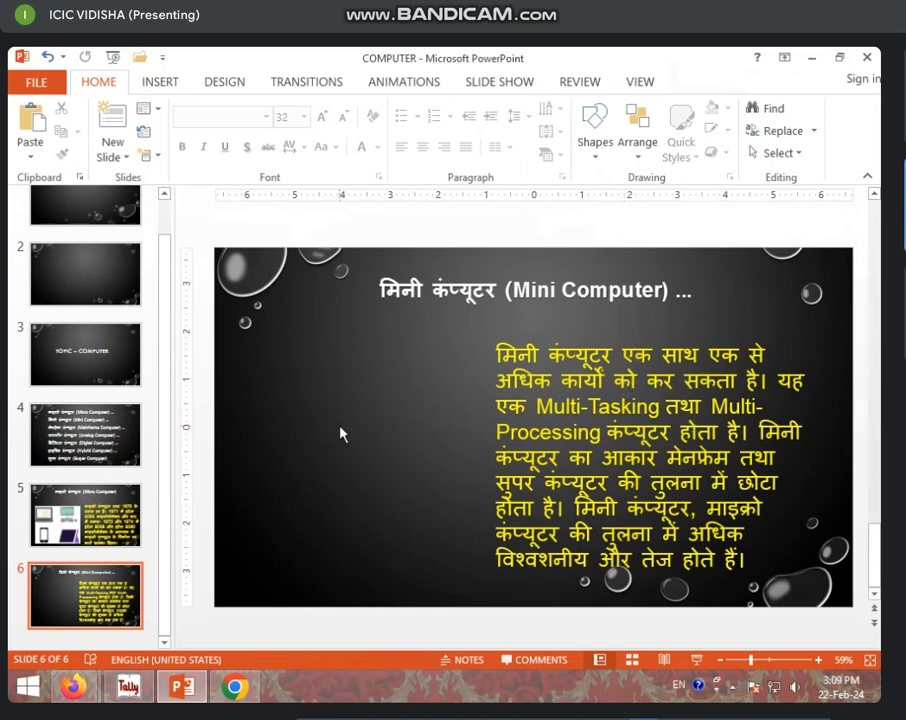
pyautogui.hotkey('ctrl', 'v')
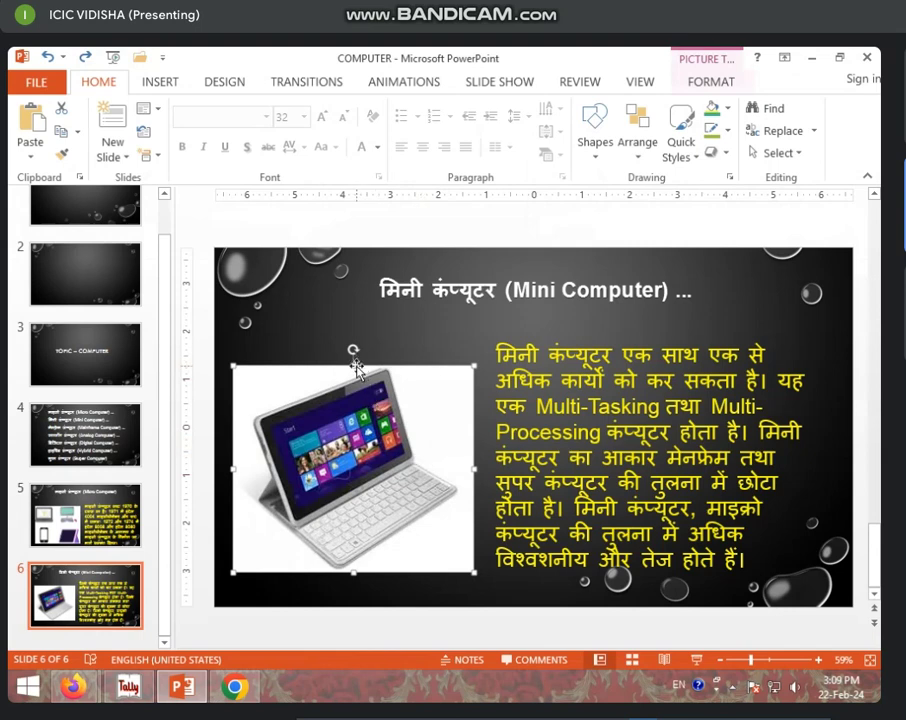
pyautogui.moveTo(354, 367); pyautogui.dragTo(353, 343)
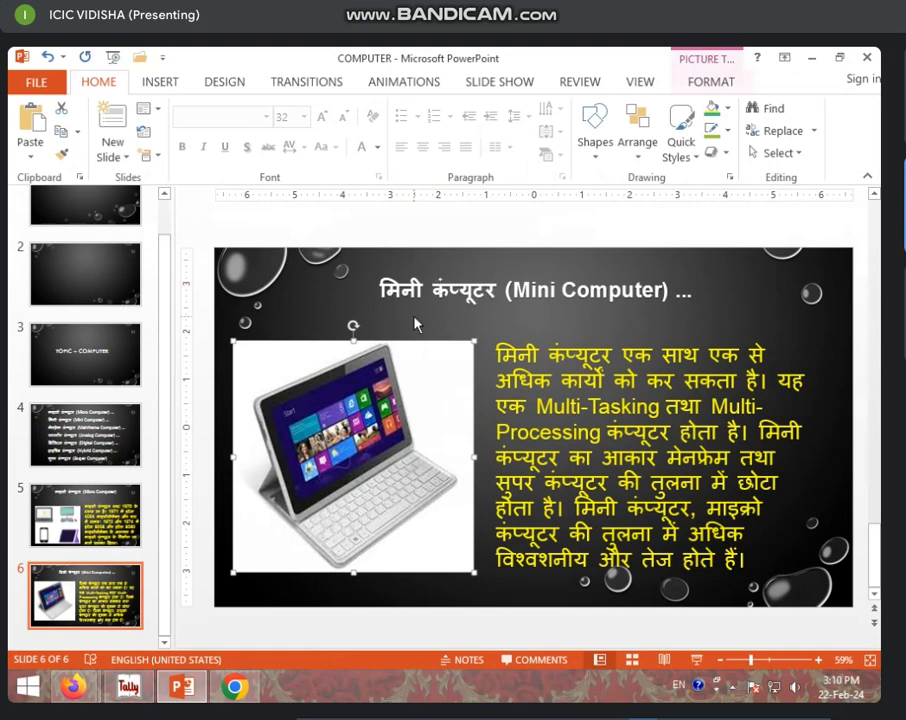
# - Click into the mini computer paragraph and browse the Design and Transitions tabs
pyautogui.click(499, 350)
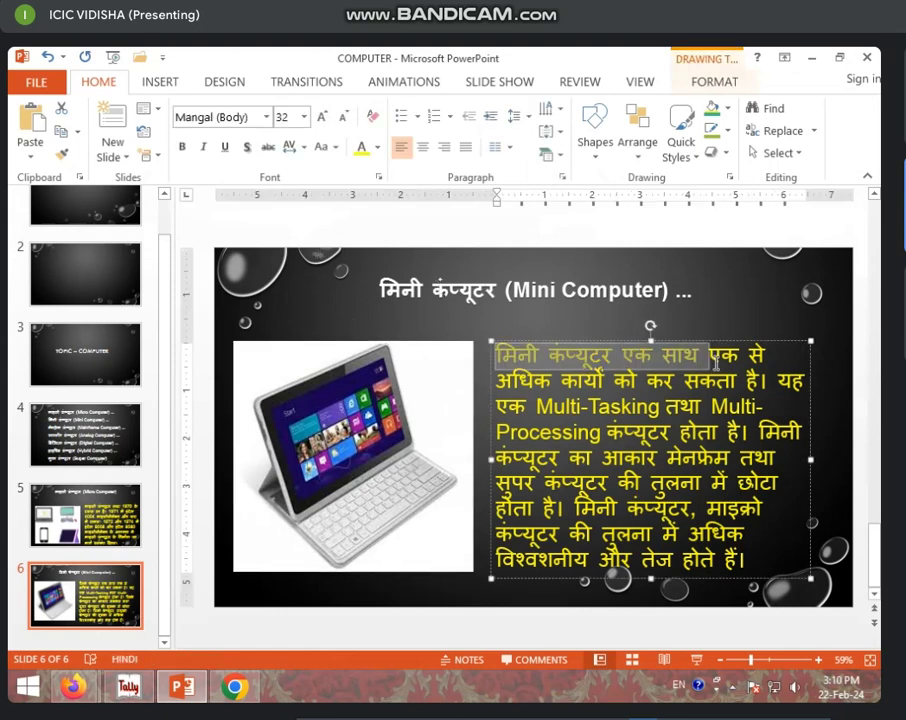
pyautogui.click(703, 409)
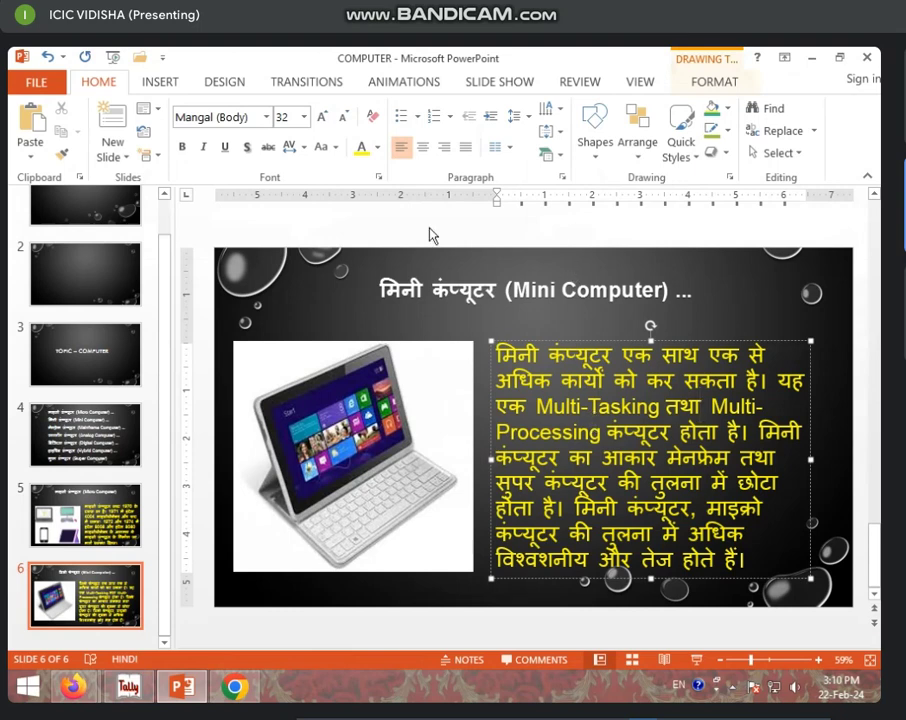
pyautogui.click(306, 86)
pyautogui.click(227, 88)
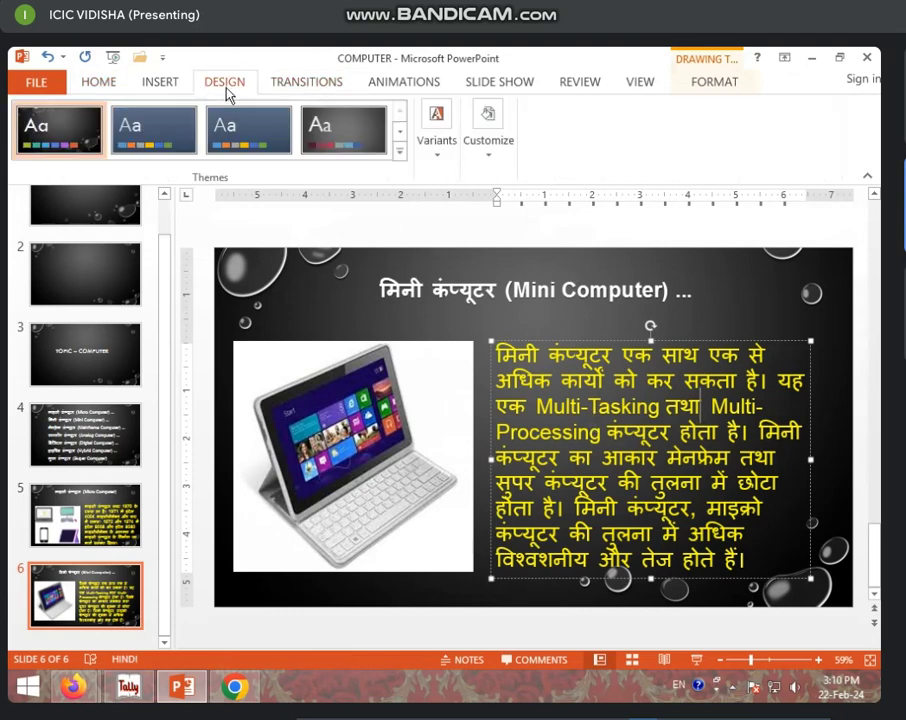
pyautogui.click(297, 90)
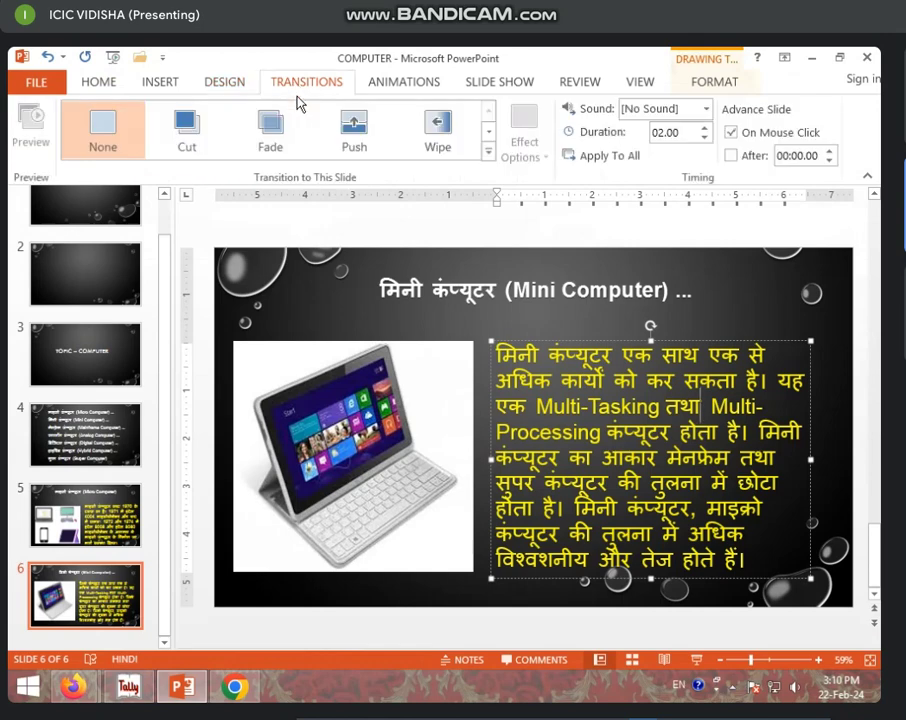
# - Show the Animations tab and select slide 5's Micro Computer title for animating
pyautogui.click(130, 352)
pyautogui.click(397, 86)
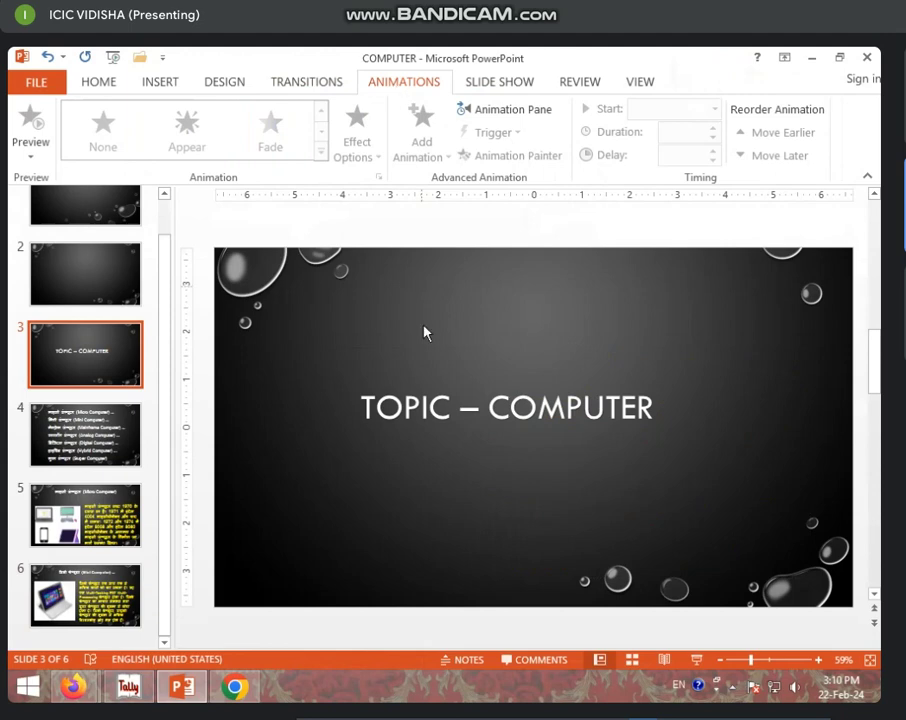
pyautogui.click(363, 405)
pyautogui.click(130, 505)
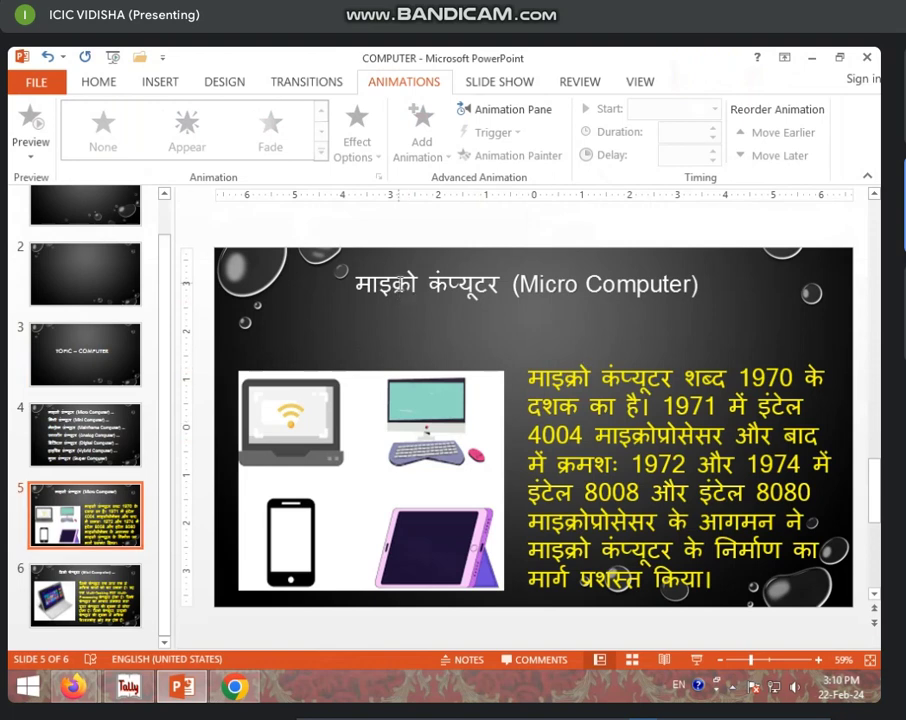
pyautogui.click(421, 268)
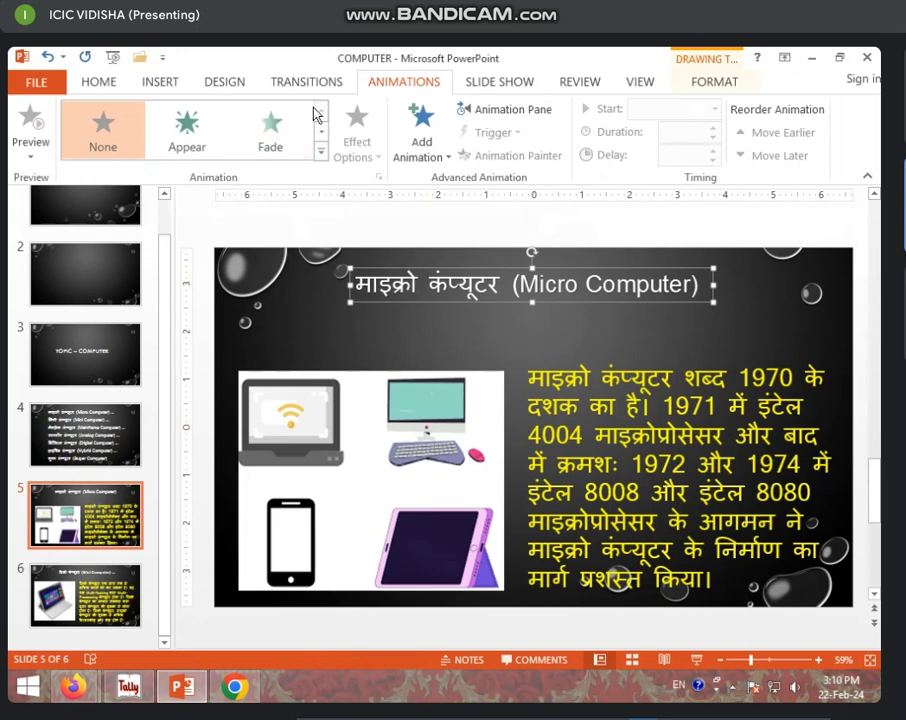
# - With the Micro Computer title box selected, open the Add Animation effects list on the Animations tab
pyautogui.click(304, 311)
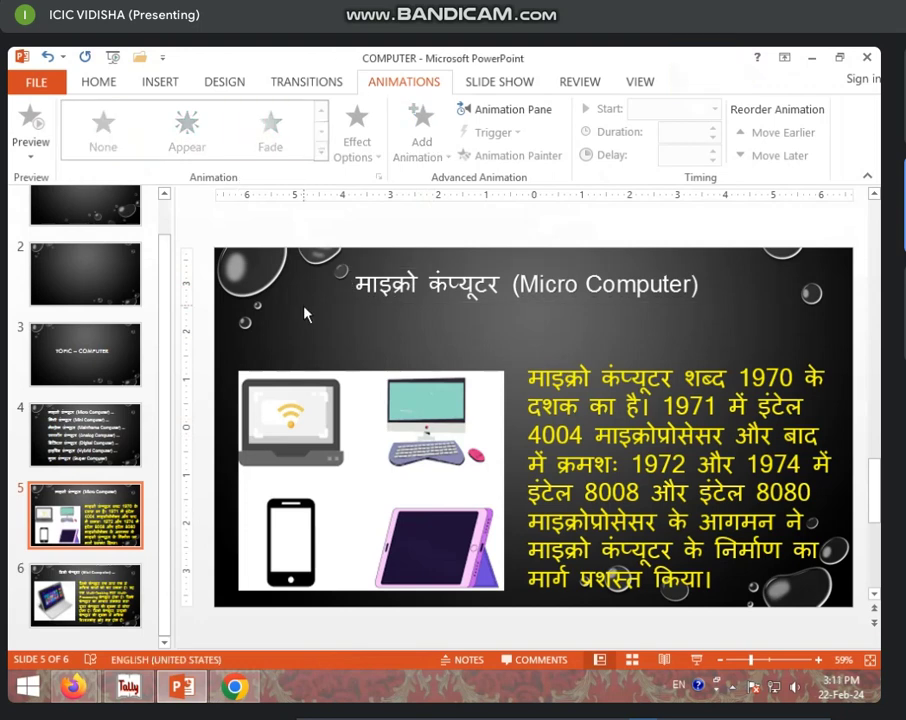
pyautogui.click(395, 291)
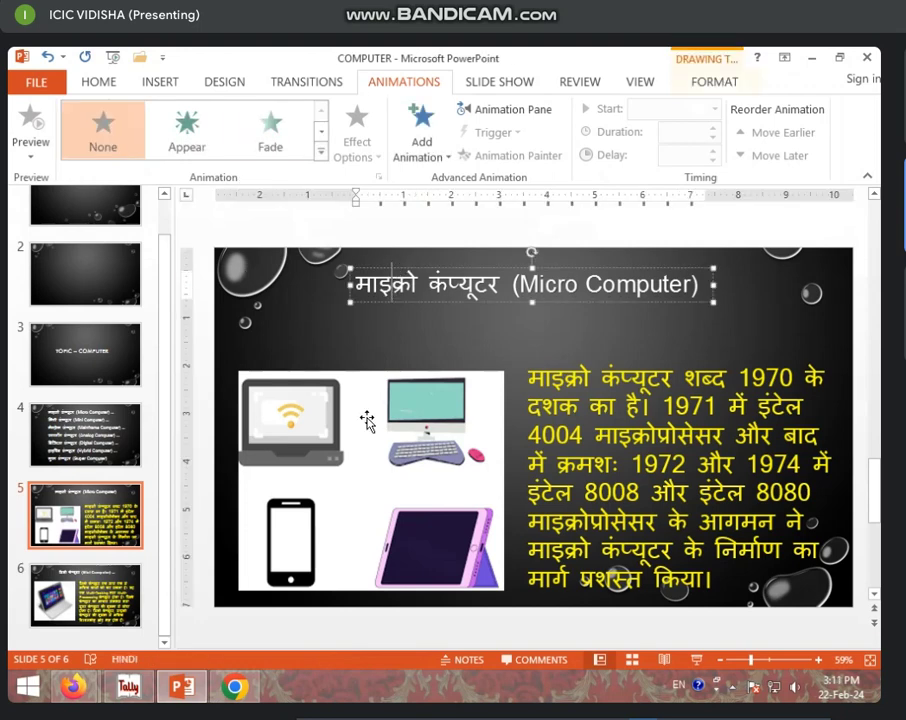
pyautogui.click(348, 450)
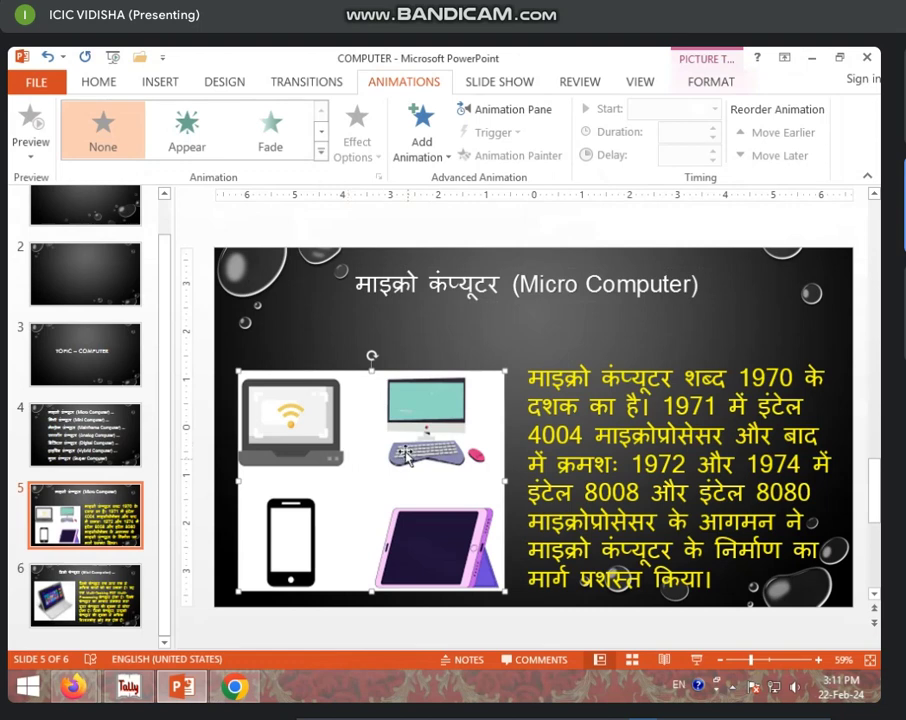
pyautogui.click(441, 287)
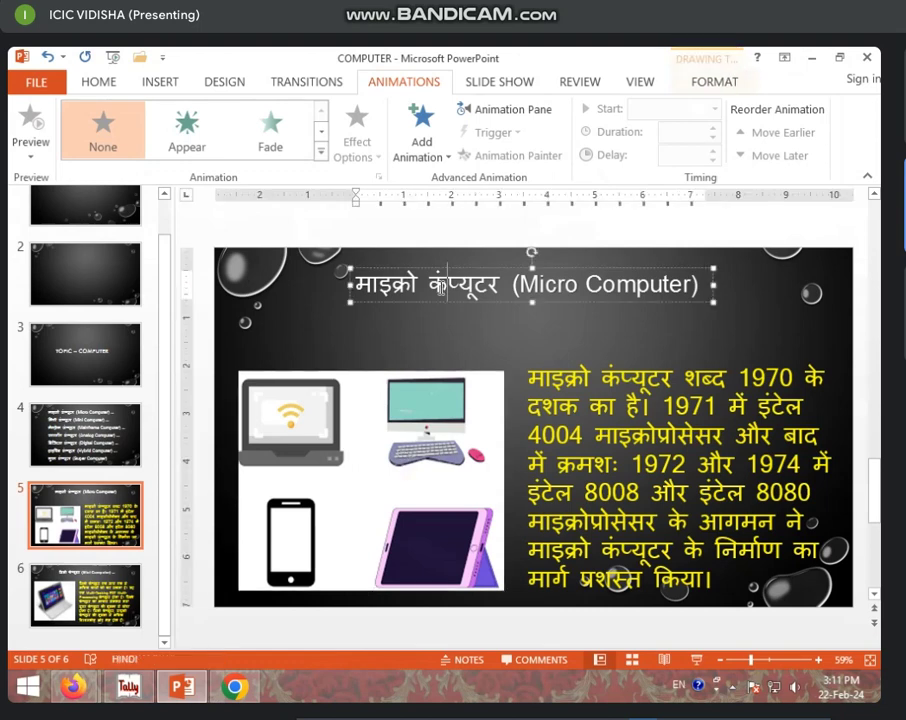
pyautogui.click(404, 350)
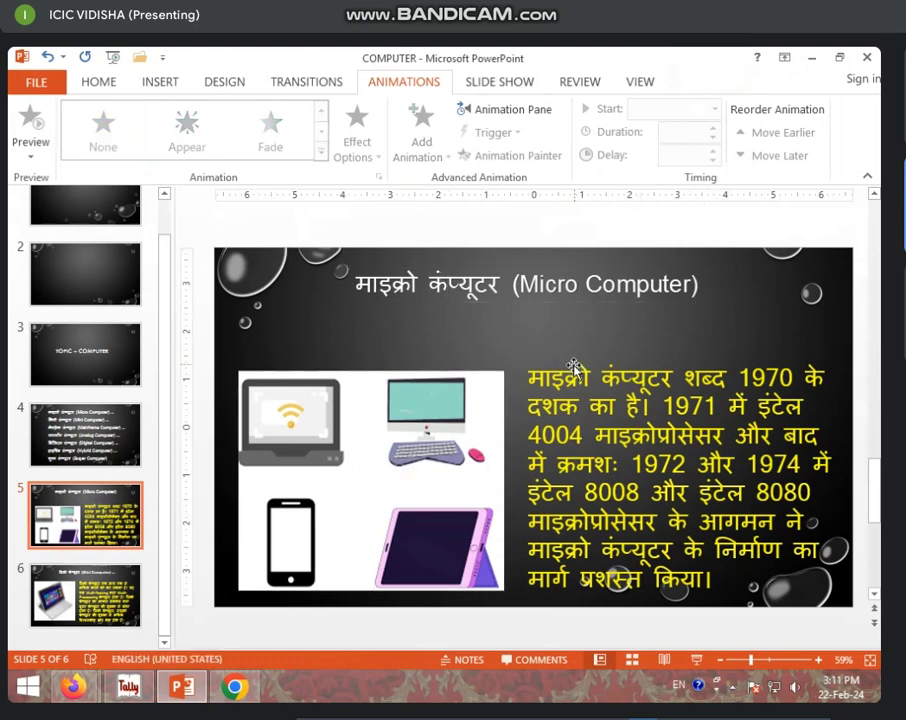
pyautogui.click(104, 85)
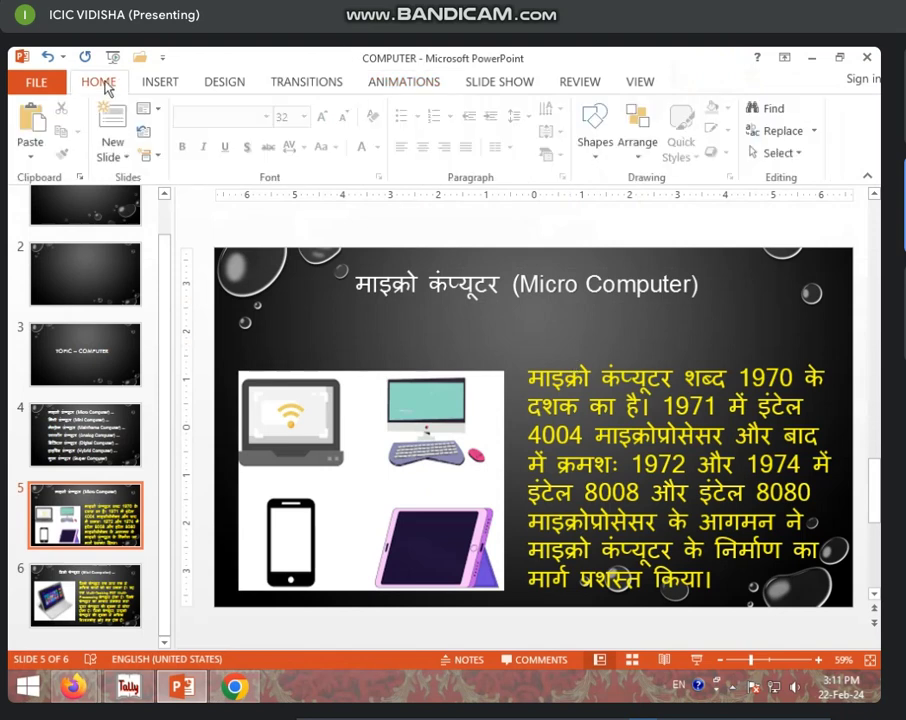
pyautogui.click(178, 82)
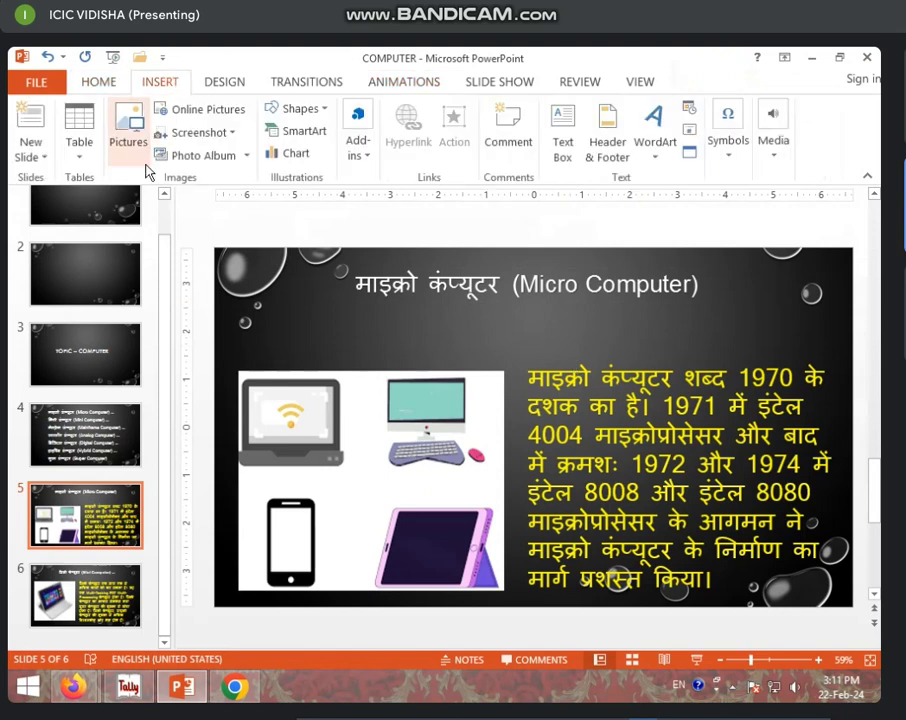
pyautogui.click(405, 281)
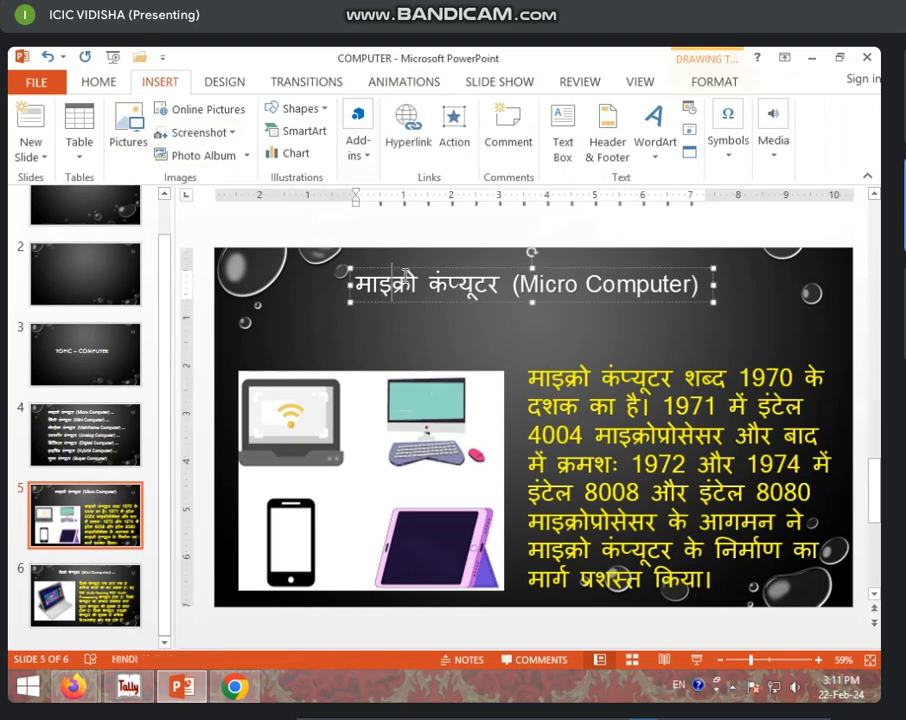
pyautogui.press('Escape')
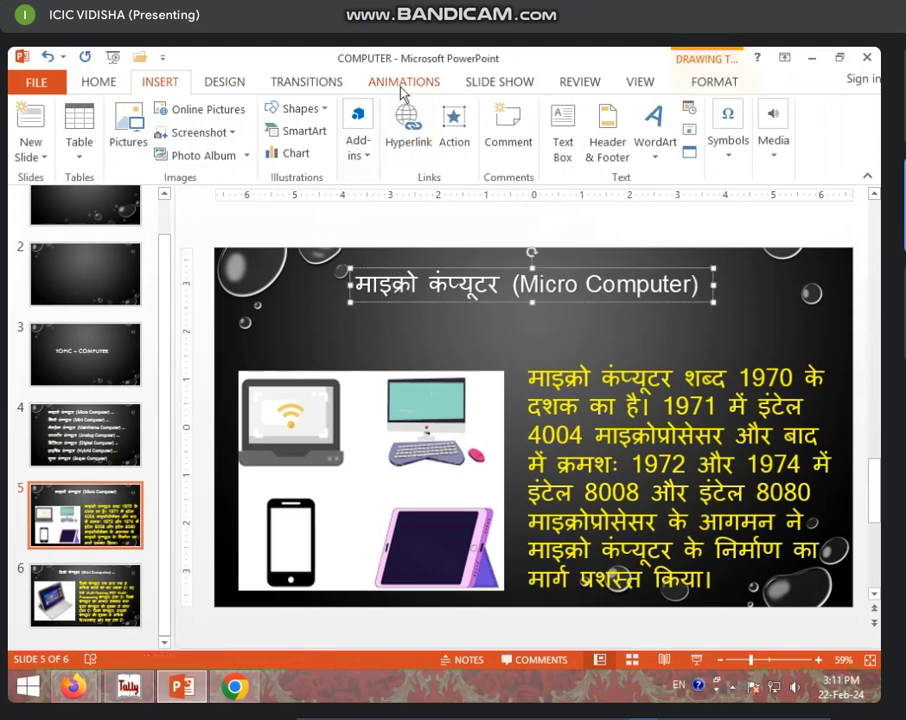
pyautogui.click(410, 84)
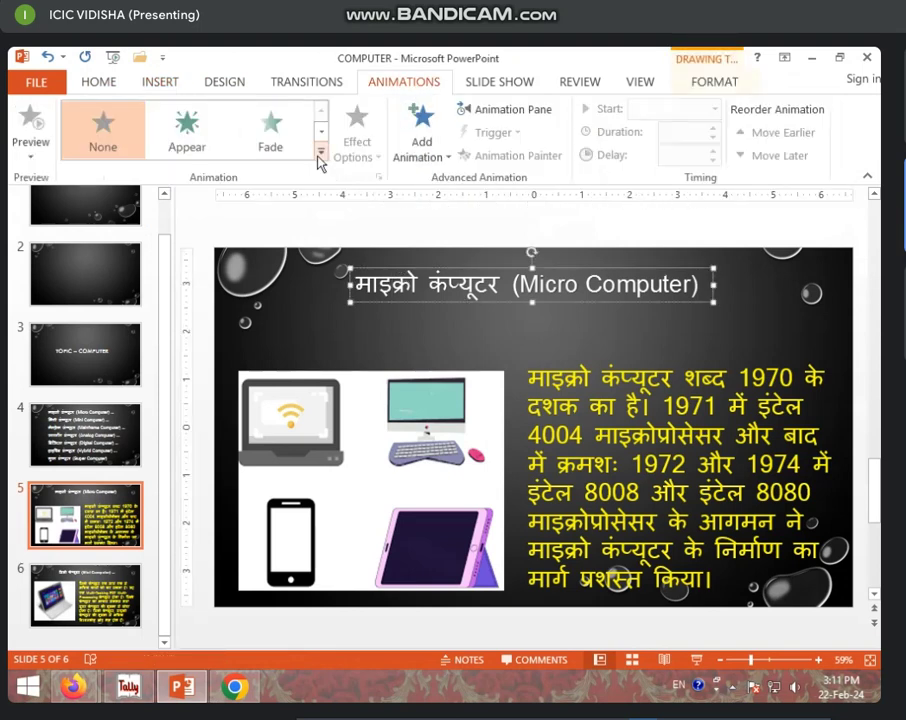
pyautogui.click(447, 165)
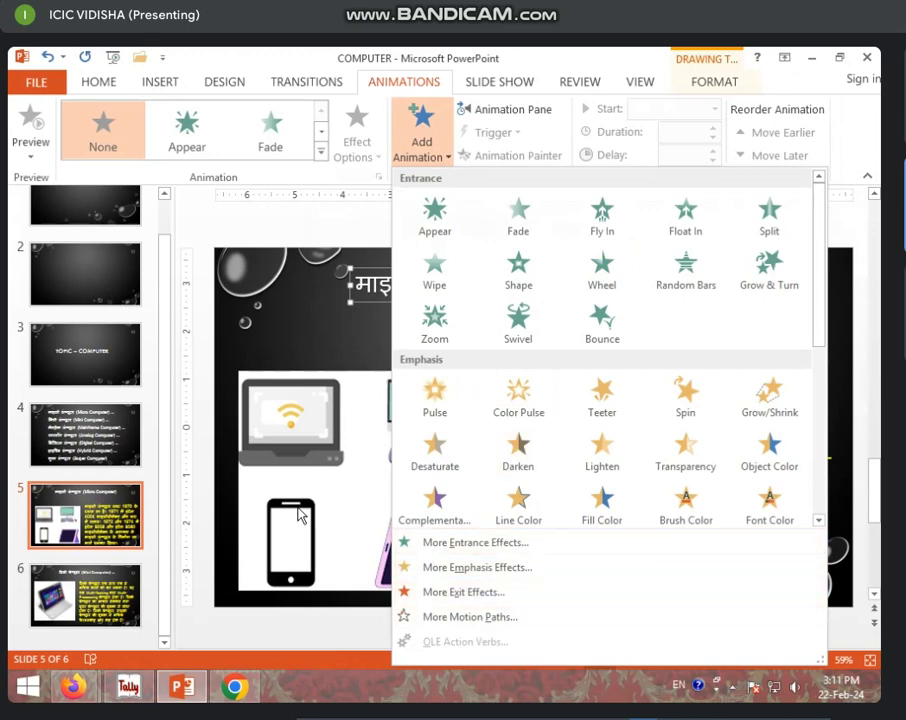
# - Apply the Zoom entrance from More Entrance Effects to the Micro Computer title, after previewing Box and Fade
pyautogui.click(476, 554)
pyautogui.moveTo(449, 184); pyautogui.dragTo(96, 192)
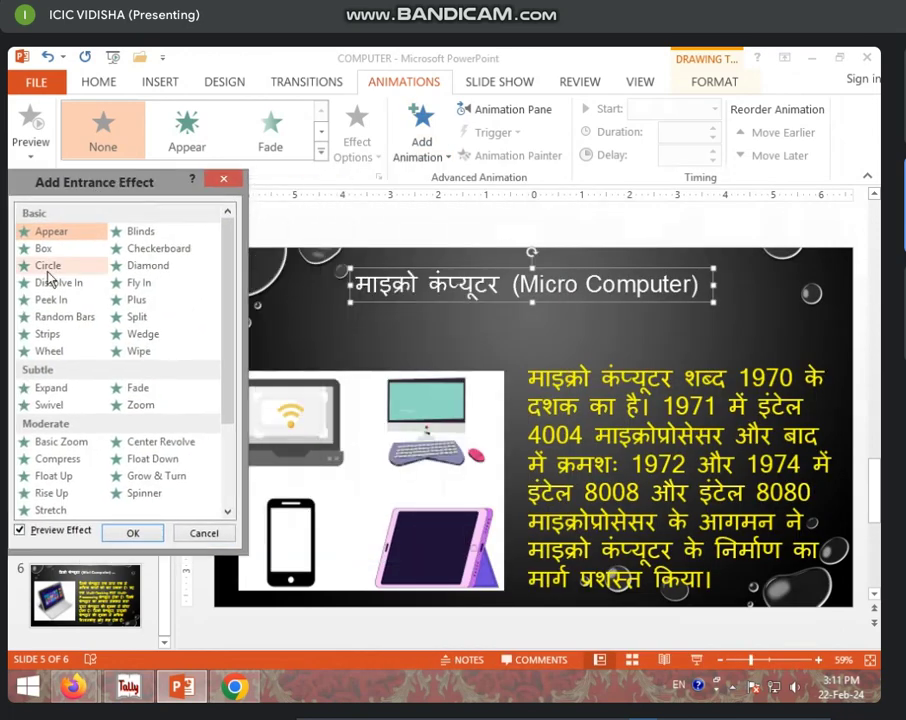
pyautogui.click(44, 249)
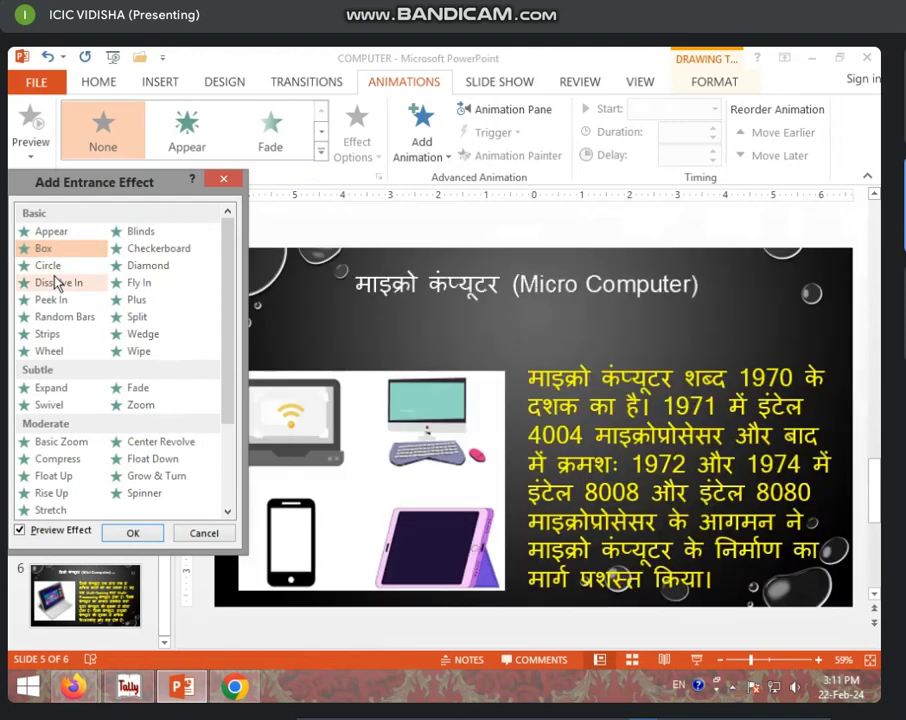
pyautogui.click(145, 391)
pyautogui.click(147, 412)
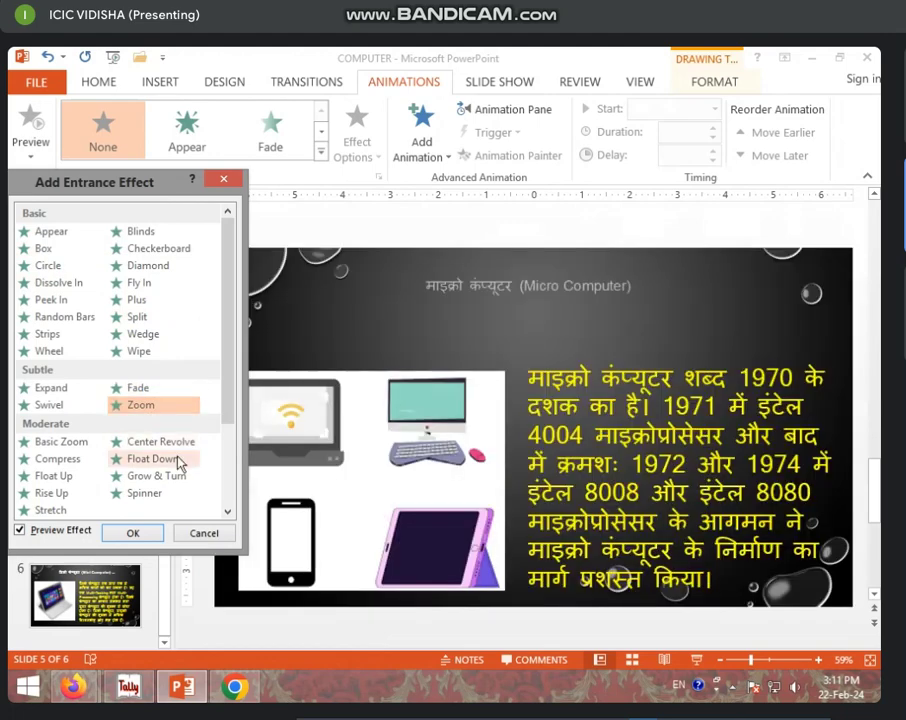
pyautogui.click(134, 534)
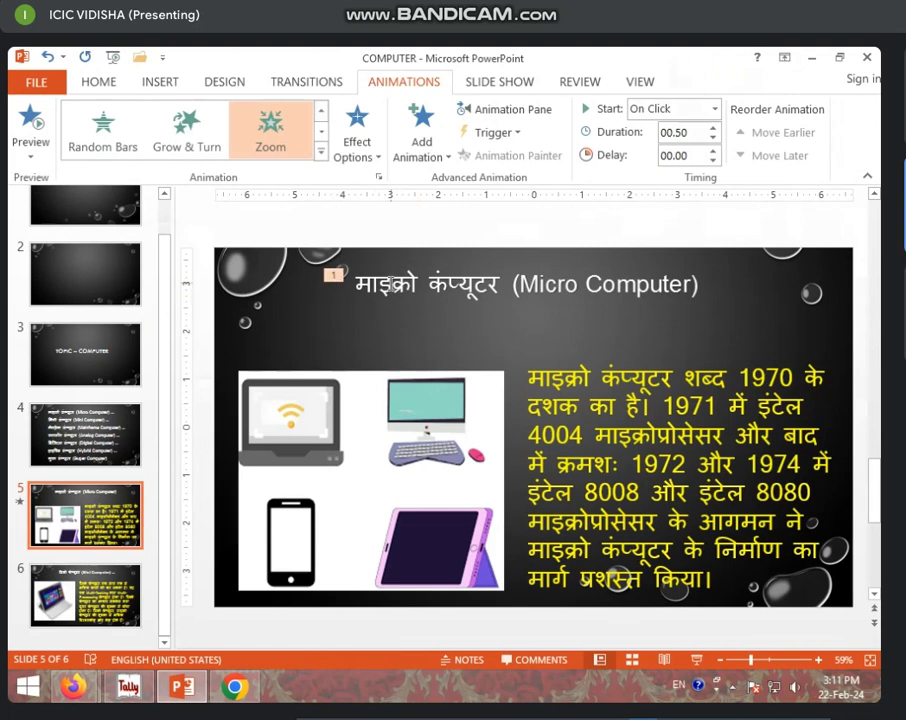
# - Select the device pictures and apply the Spin emphasis from More Emphasis Effects, after previewing several alternatives
pyautogui.click(358, 448)
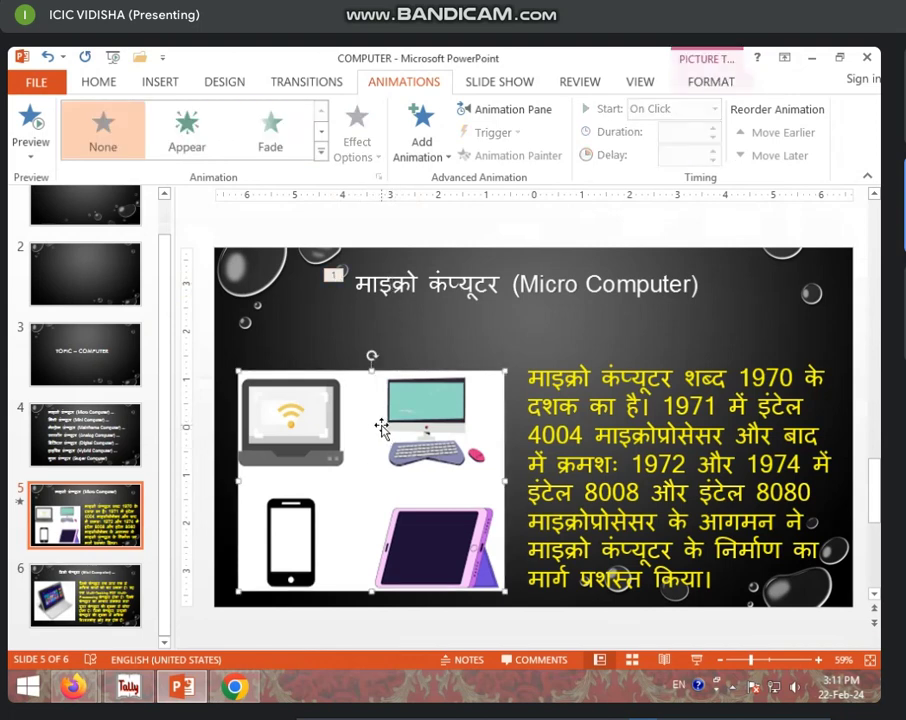
pyautogui.click(421, 150)
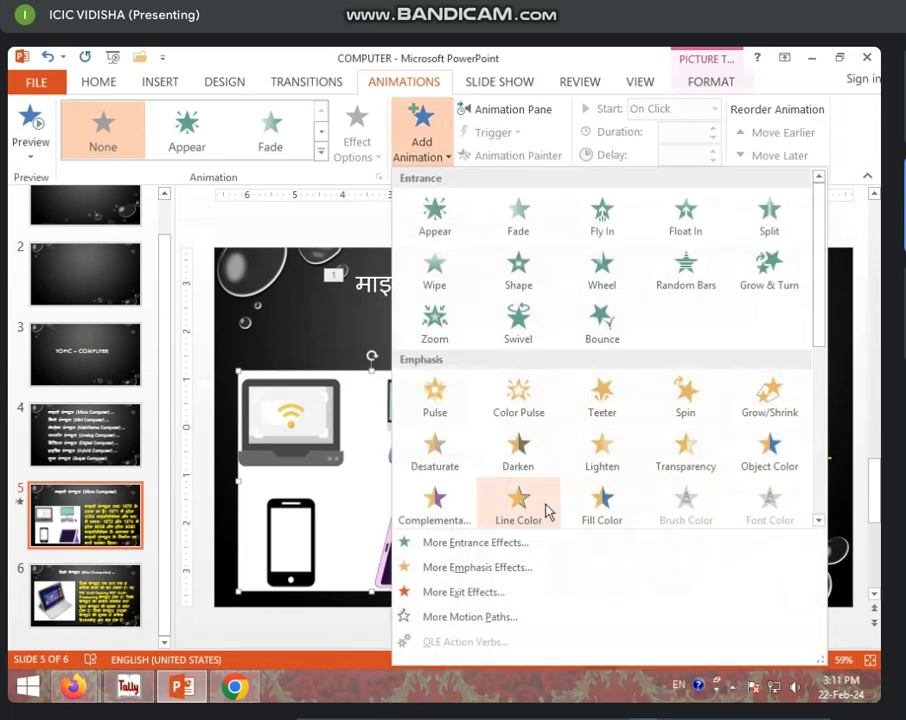
pyautogui.click(489, 567)
pyautogui.moveTo(400, 176); pyautogui.dragTo(117, 150)
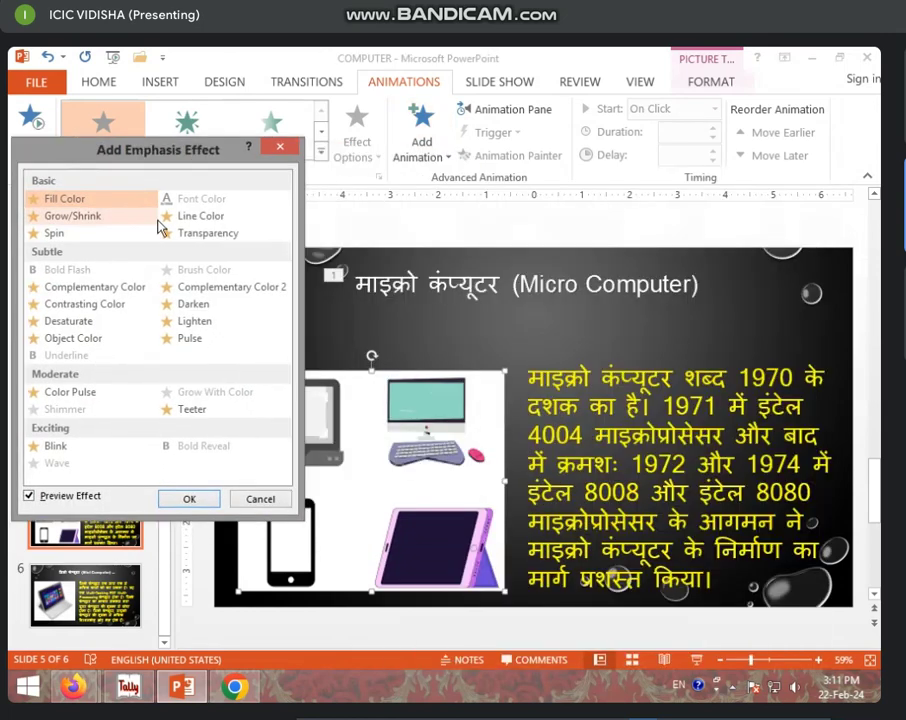
pyautogui.click(200, 216)
pyautogui.click(208, 233)
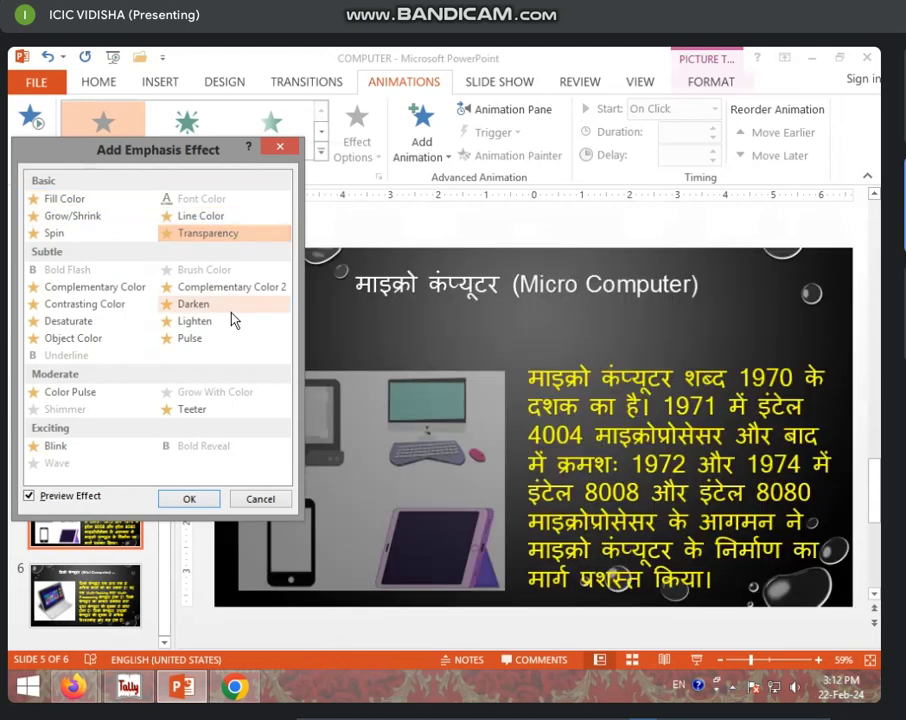
pyautogui.click(212, 344)
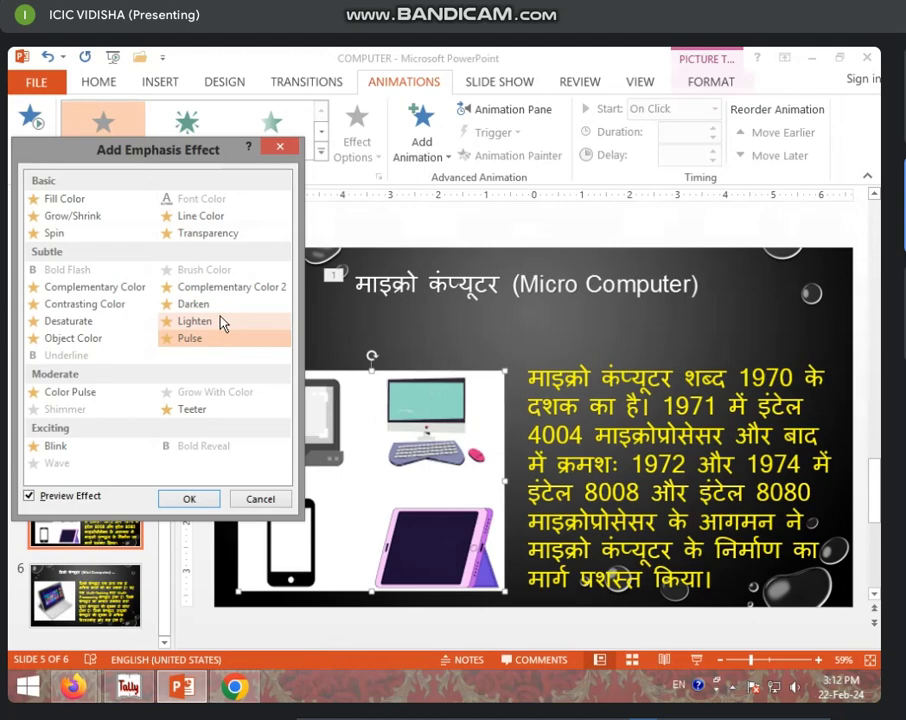
pyautogui.click(223, 322)
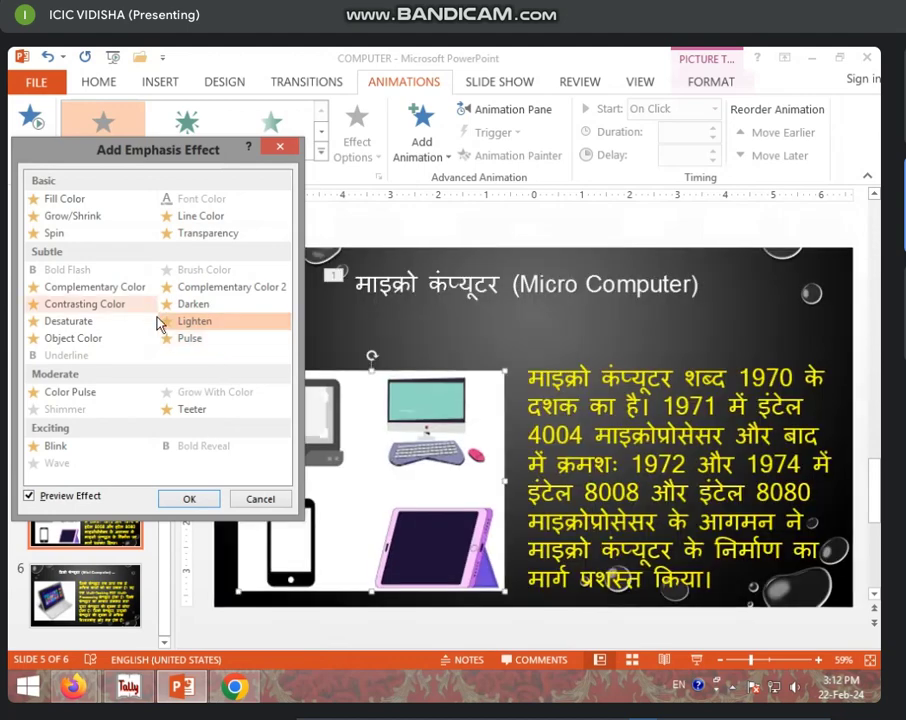
pyautogui.click(88, 338)
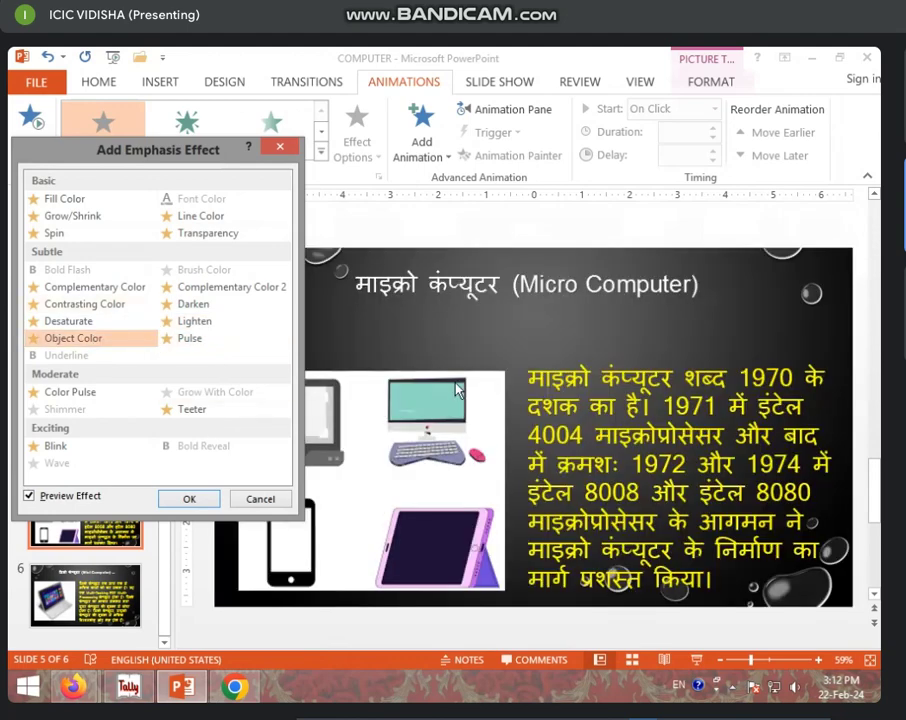
pyautogui.click(127, 306)
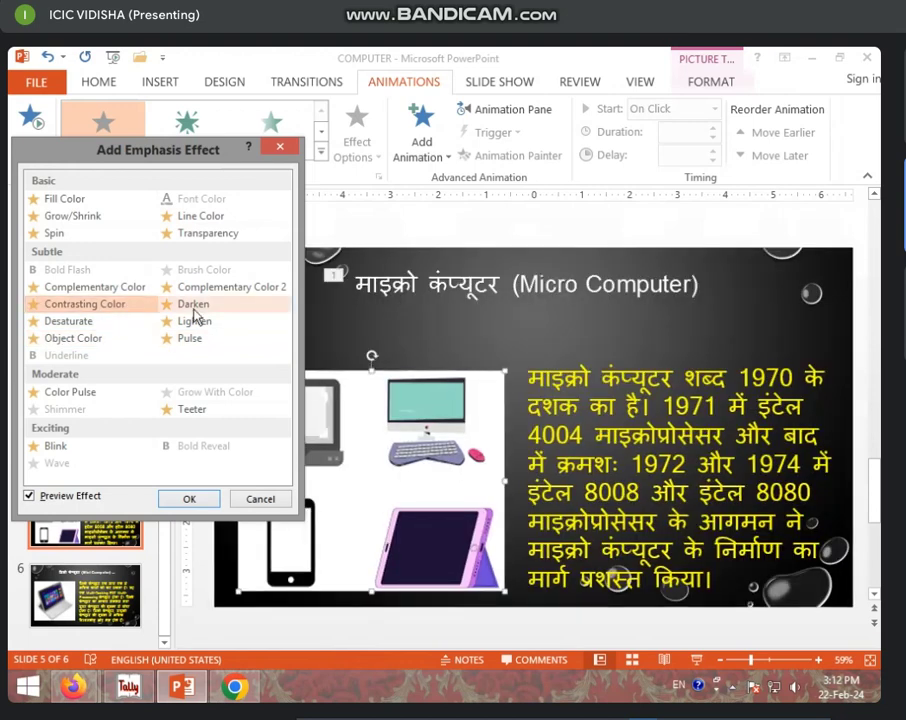
pyautogui.click(60, 236)
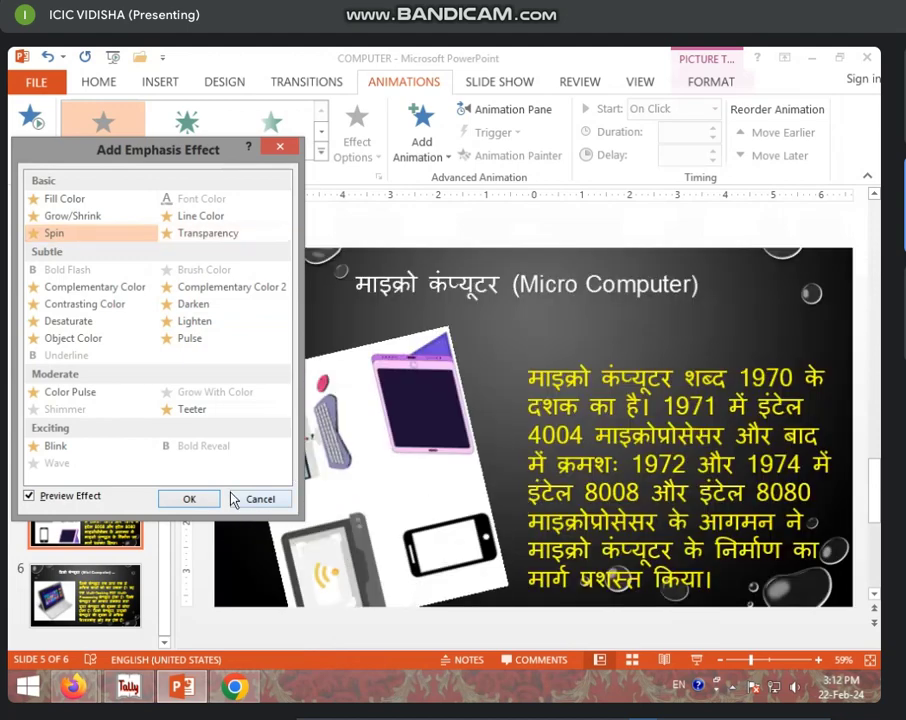
pyautogui.click(188, 500)
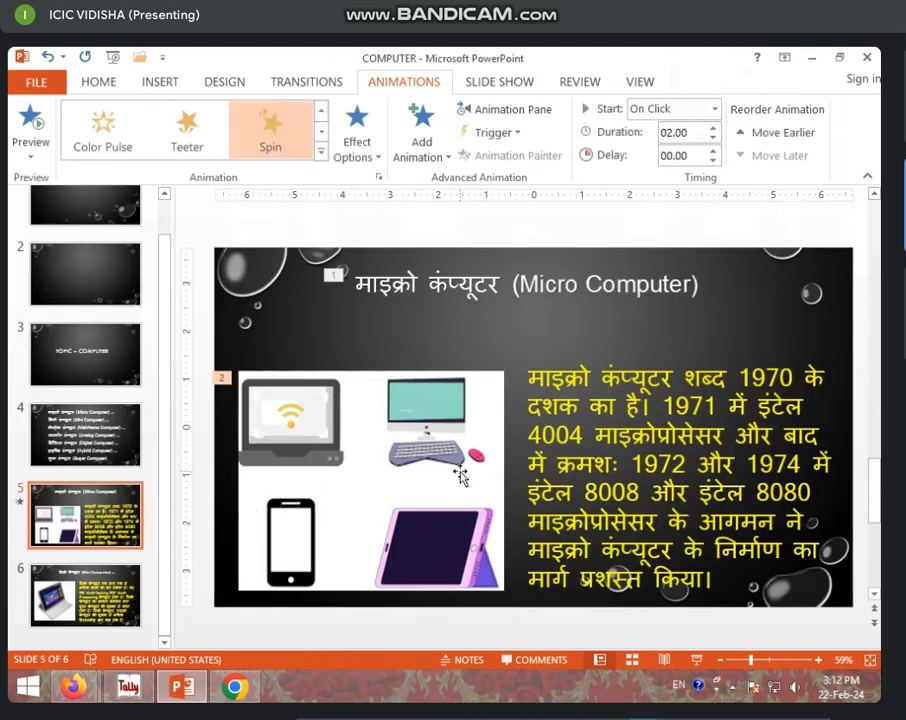
# - Select the Micro Computer title and add the Fly Out exit effect from More Exit Effects
pyautogui.click(590, 285)
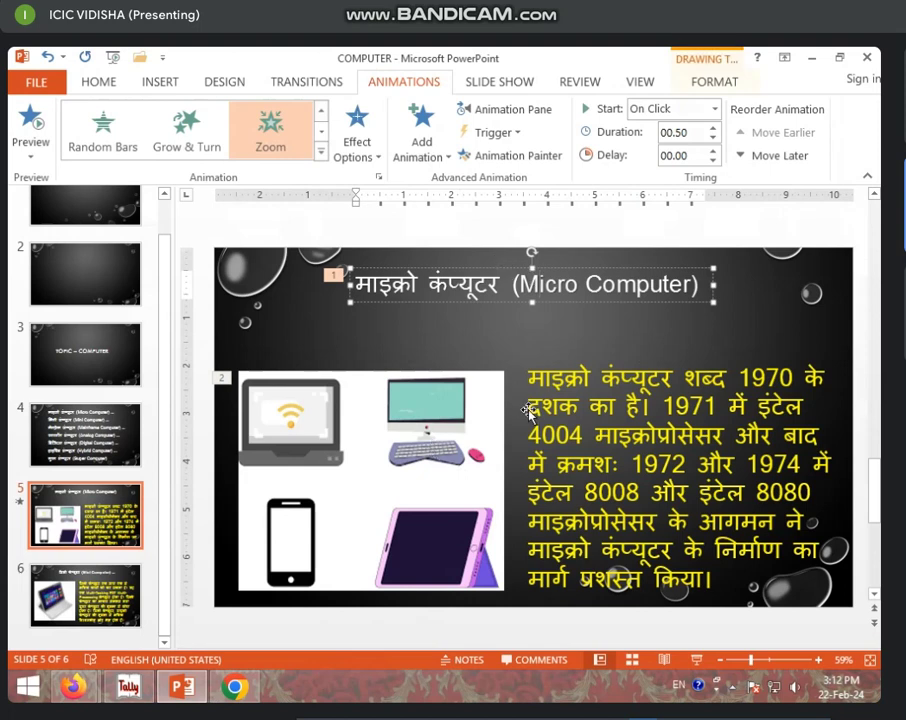
pyautogui.click(580, 358)
pyautogui.click(506, 268)
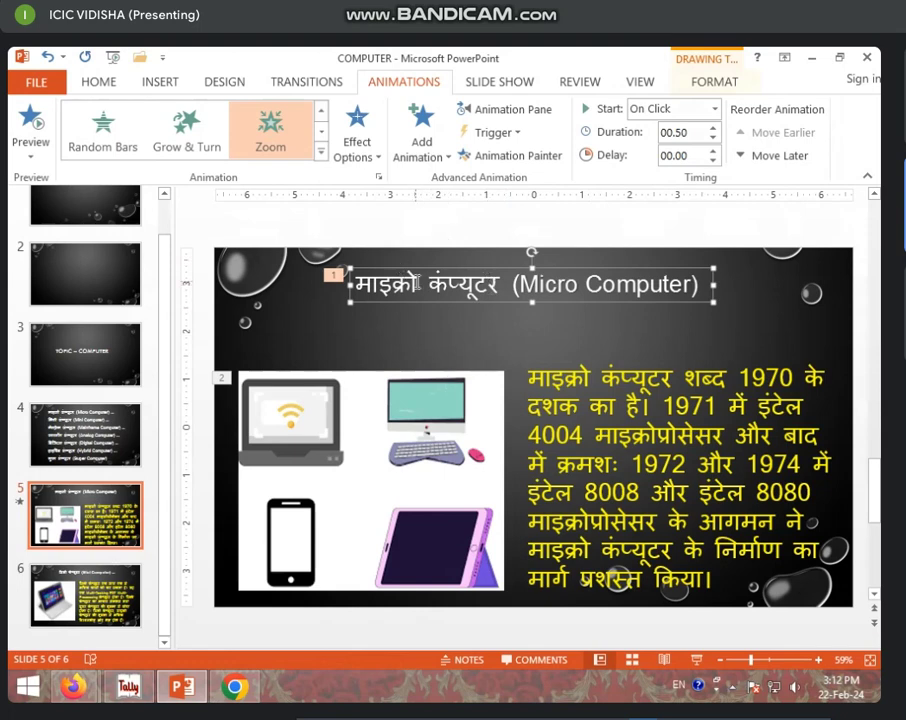
pyautogui.click(449, 164)
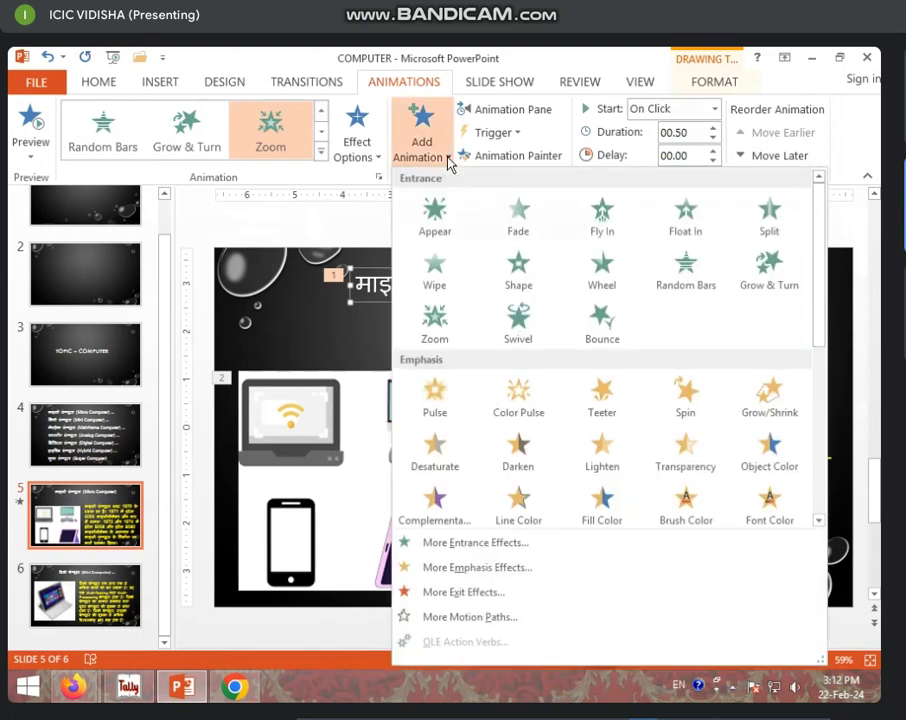
pyautogui.click(475, 592)
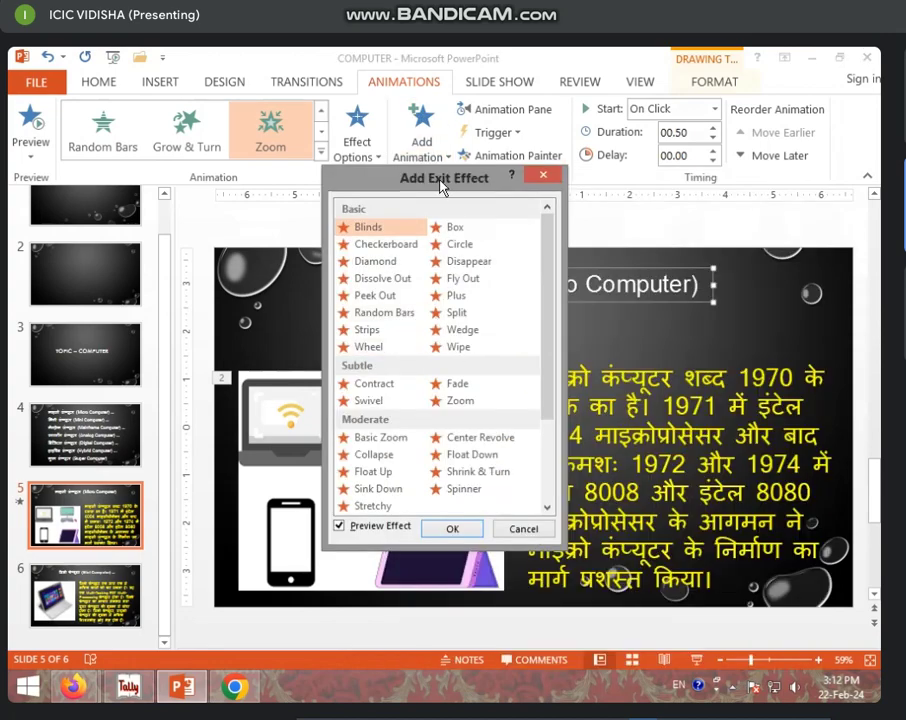
pyautogui.moveTo(441, 189); pyautogui.dragTo(180, 208)
pyautogui.click(207, 282)
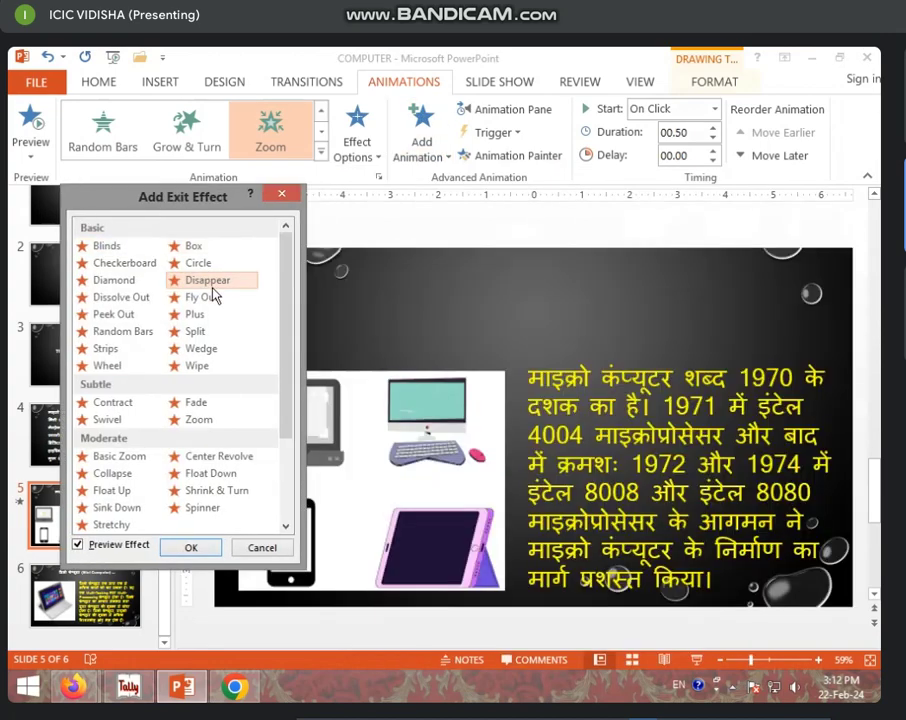
pyautogui.click(202, 298)
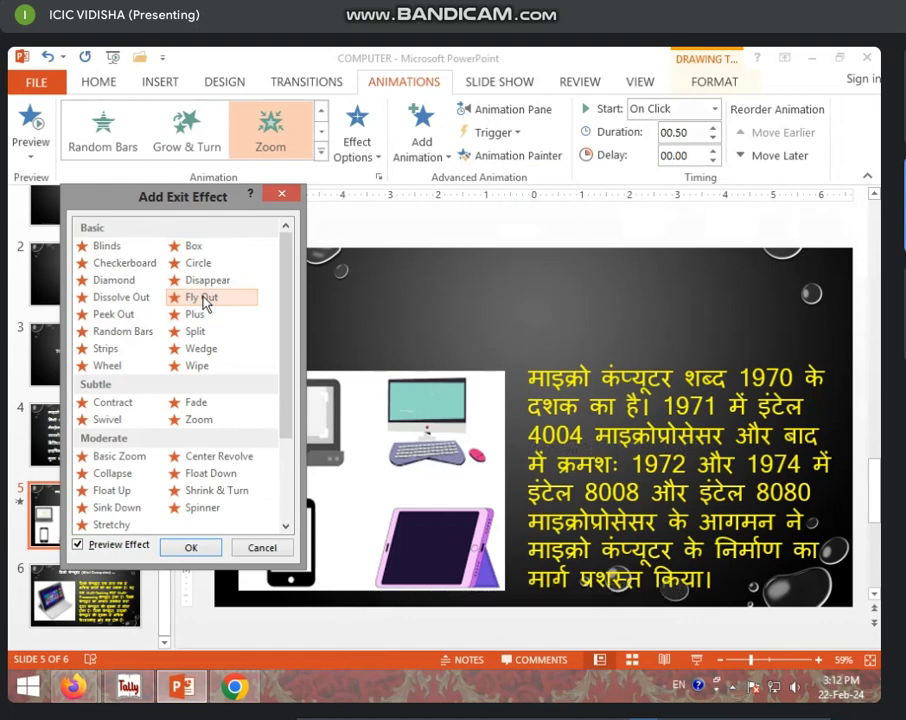
pyautogui.click(194, 546)
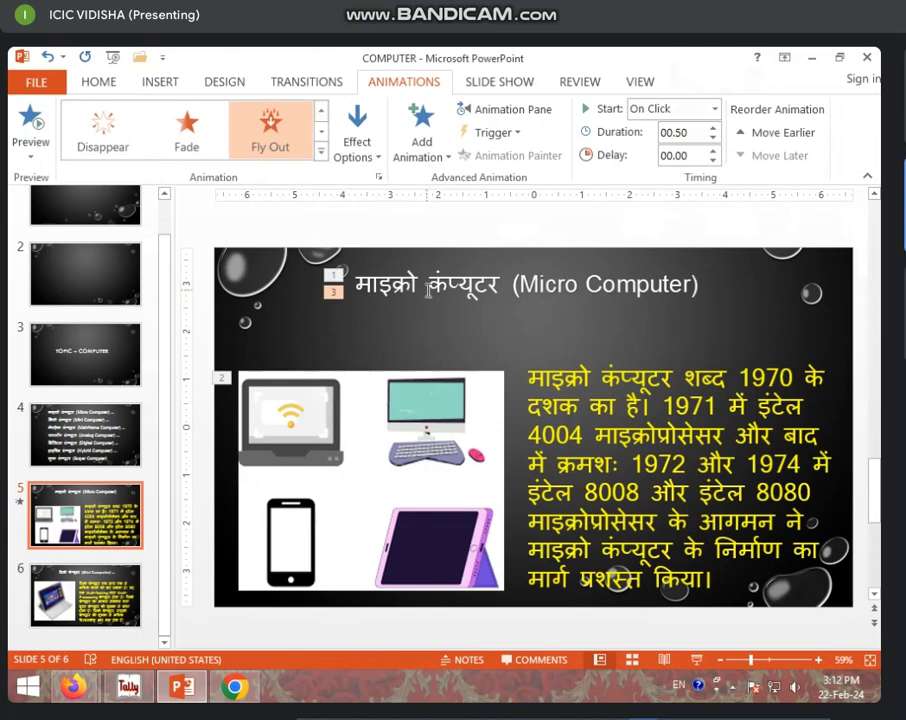
pyautogui.hotkey('shift', 'F5')
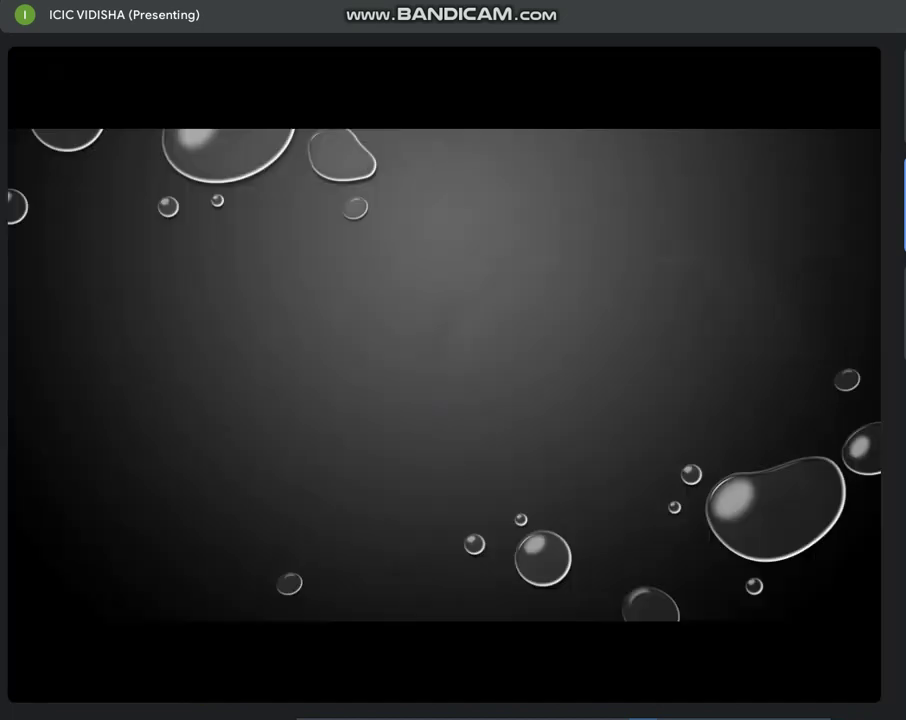
pyautogui.press('Right')
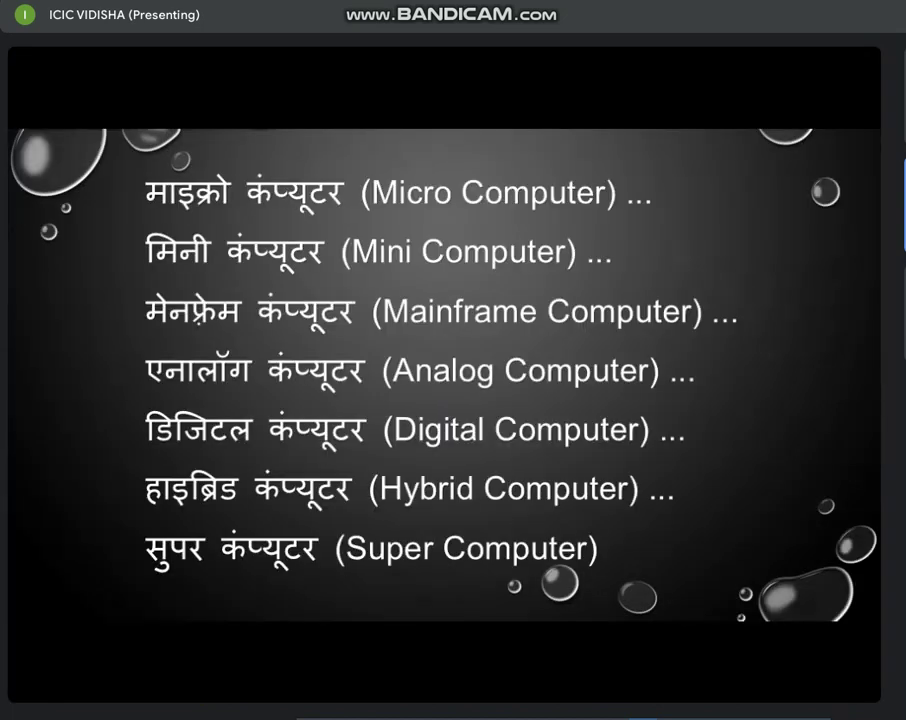
pyautogui.press('Right')
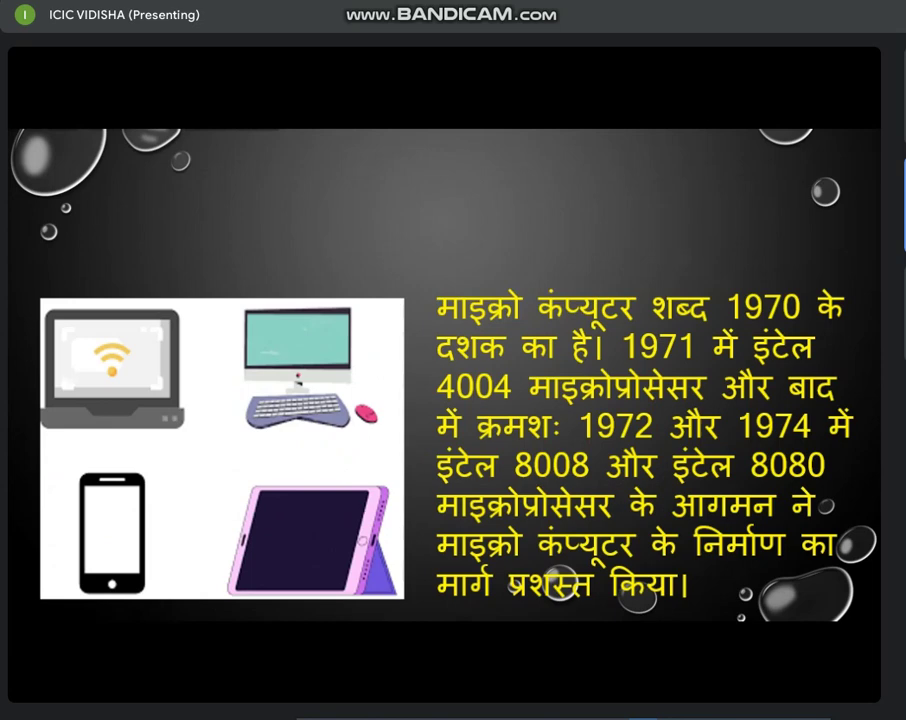
pyautogui.press('Escape')
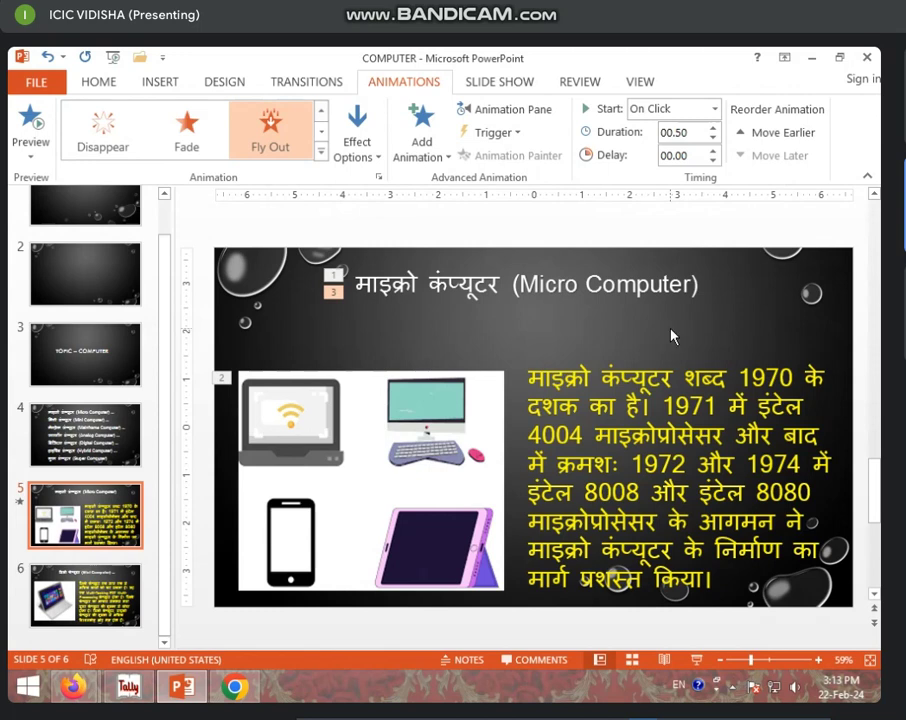
# - In the Animation Pane, review and play back the title's Zoom entrance and Fly Out exit animations
pyautogui.click(523, 119)
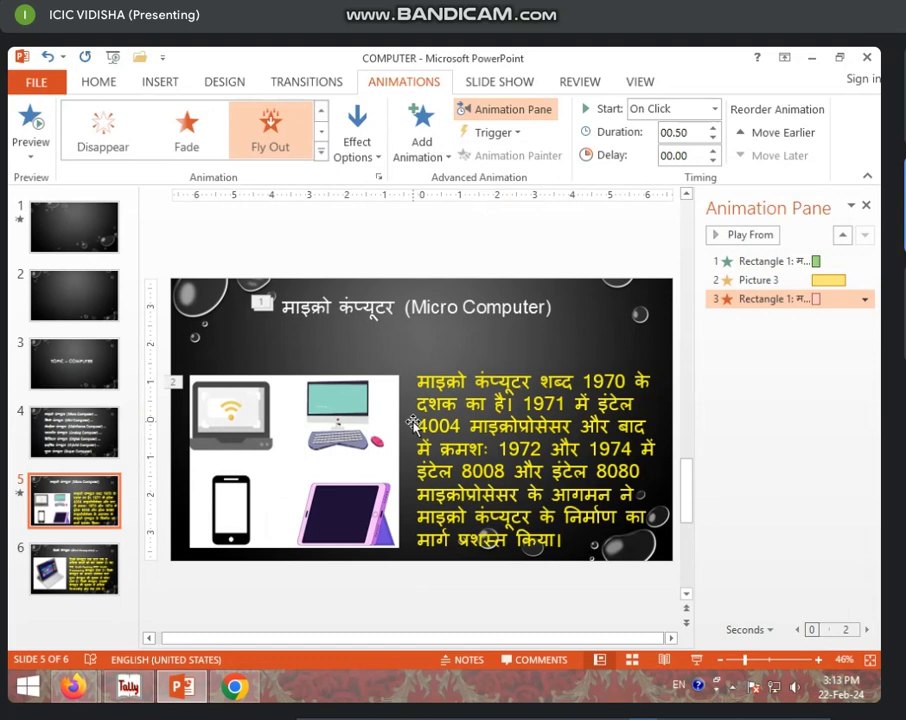
pyautogui.click(766, 261)
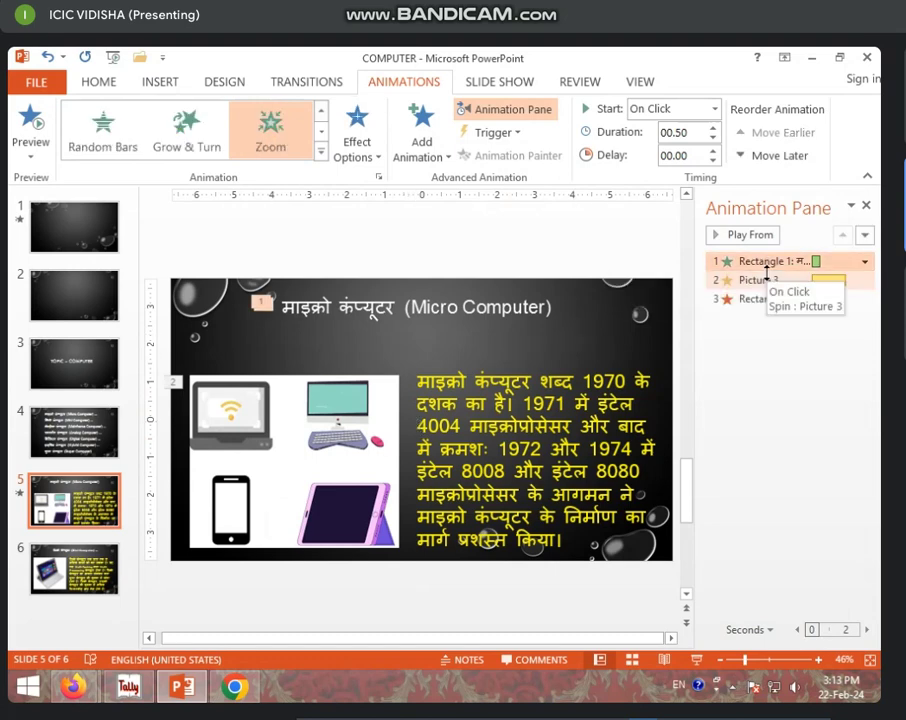
pyautogui.click(865, 262)
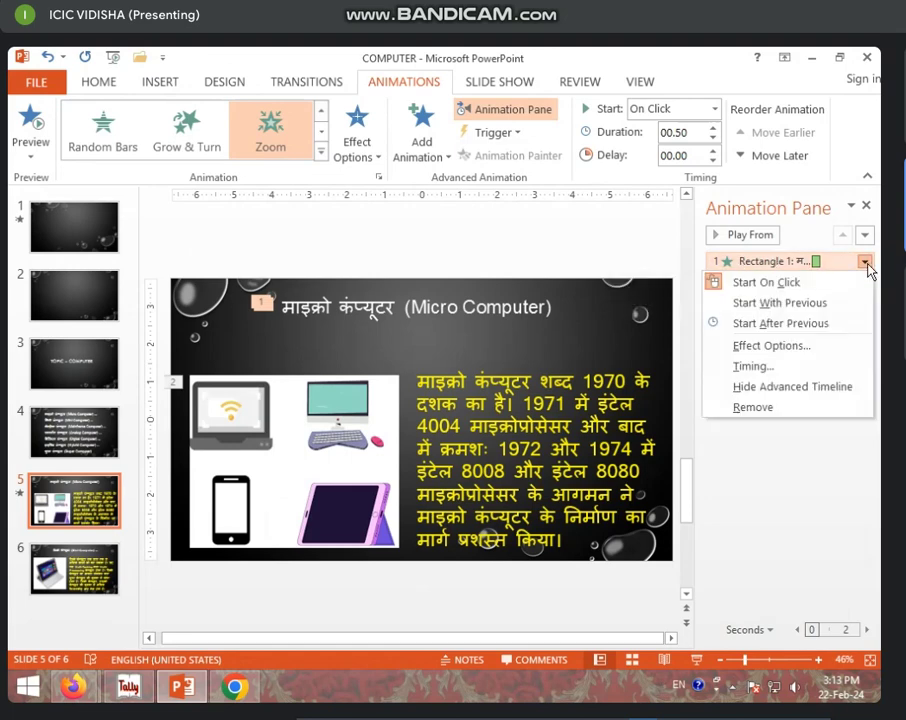
pyautogui.click(793, 284)
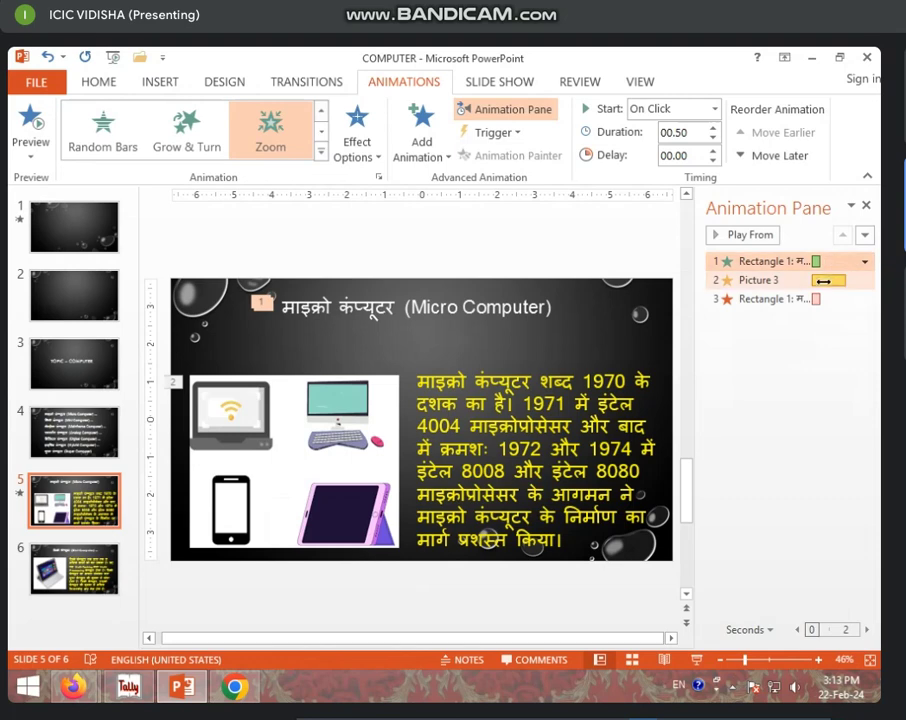
pyautogui.click(786, 281)
pyautogui.click(782, 298)
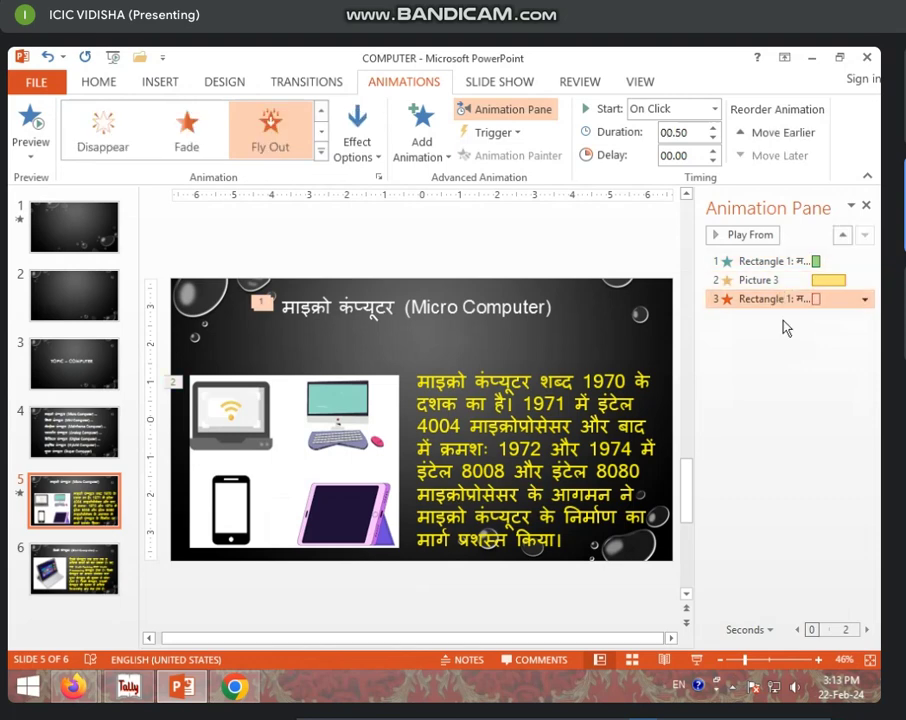
pyautogui.click(783, 281)
pyautogui.click(772, 261)
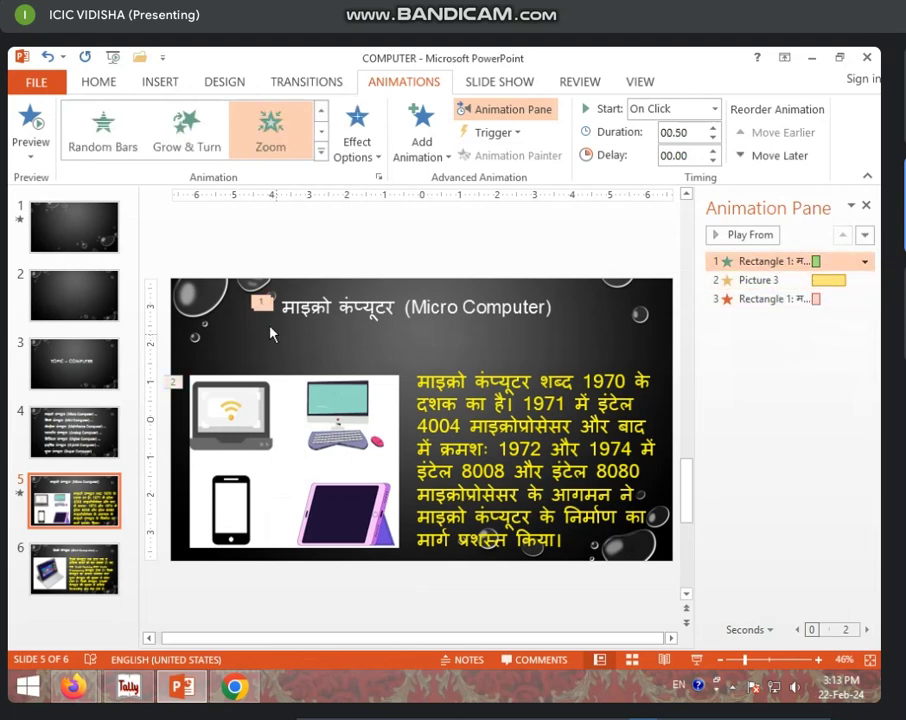
pyautogui.click(711, 280)
pyautogui.click(711, 298)
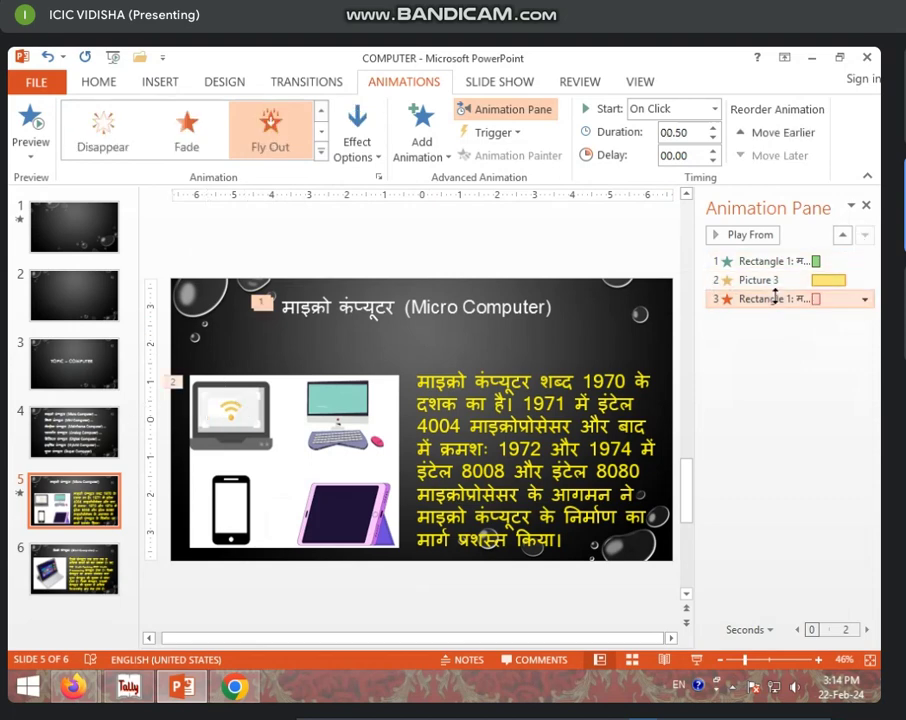
pyautogui.click(731, 238)
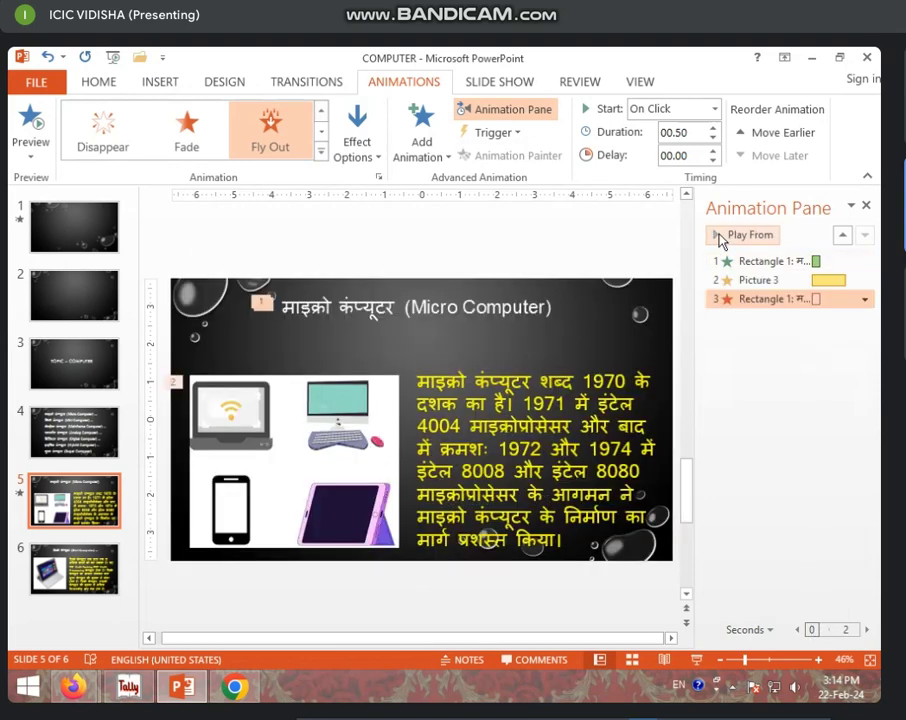
pyautogui.click(722, 238)
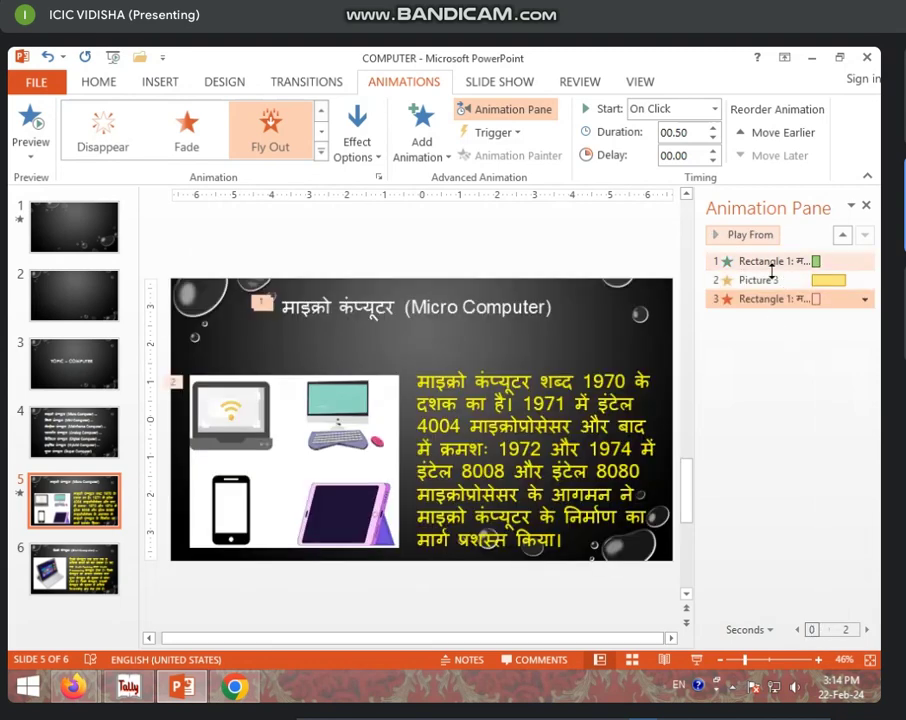
# - Move the device pictures' Spin animation up so it plays first
pyautogui.click(744, 260)
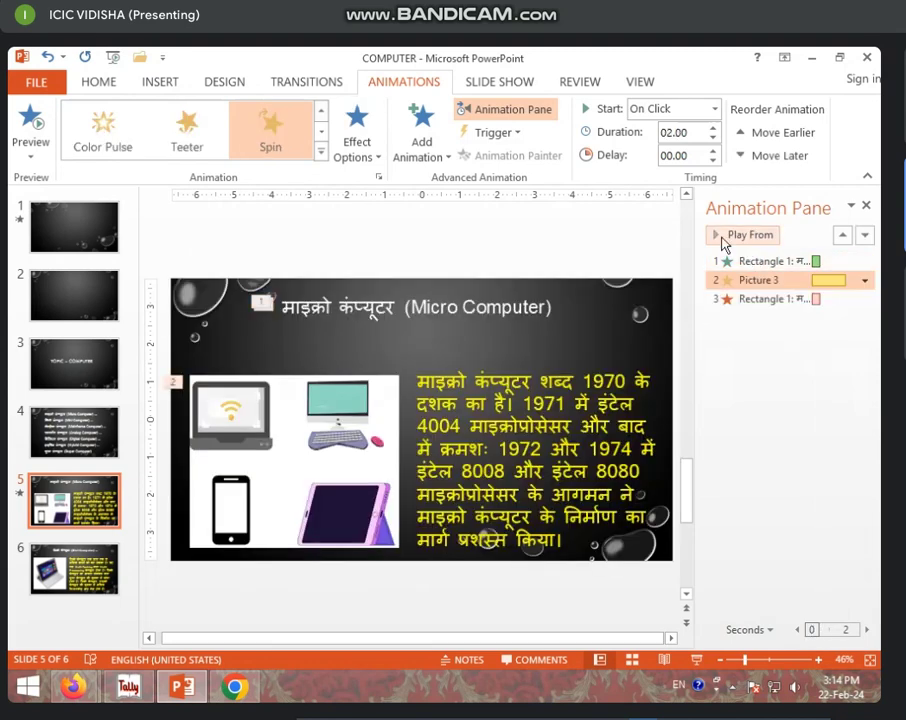
pyautogui.click(722, 237)
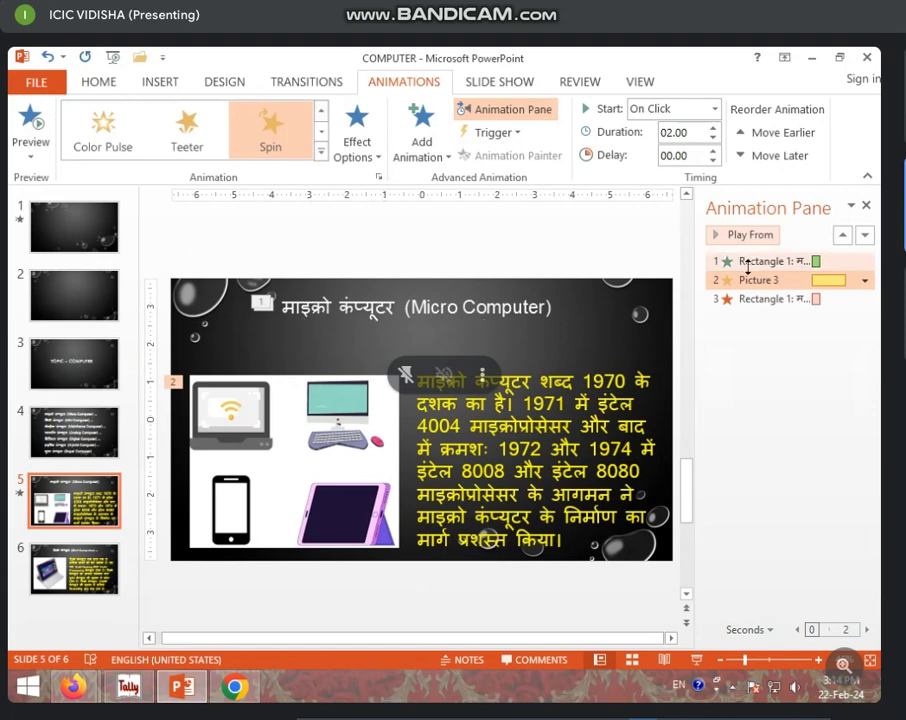
pyautogui.click(843, 236)
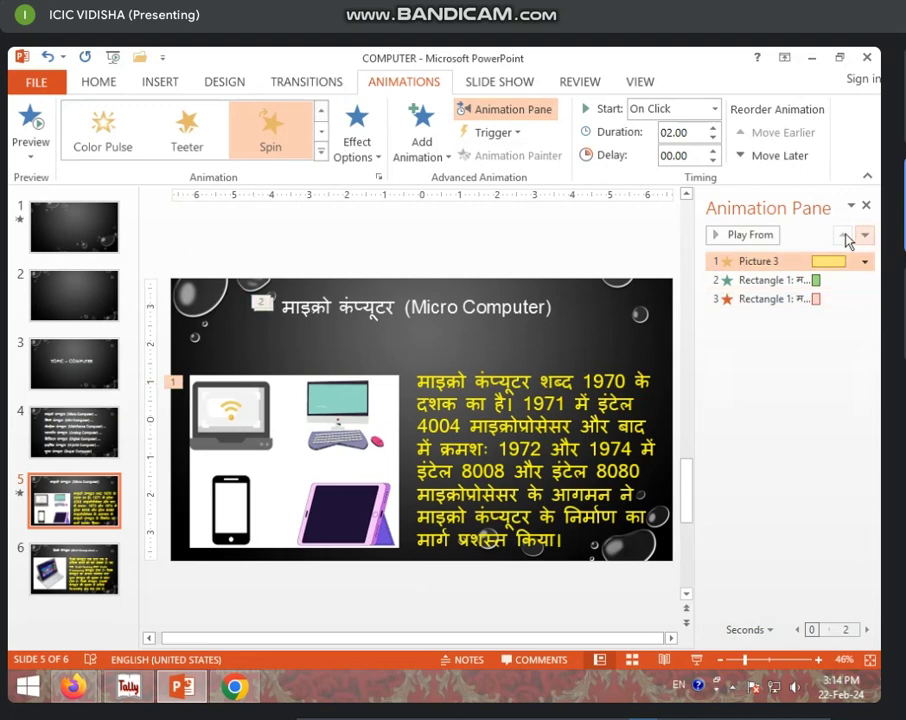
pyautogui.click(863, 261)
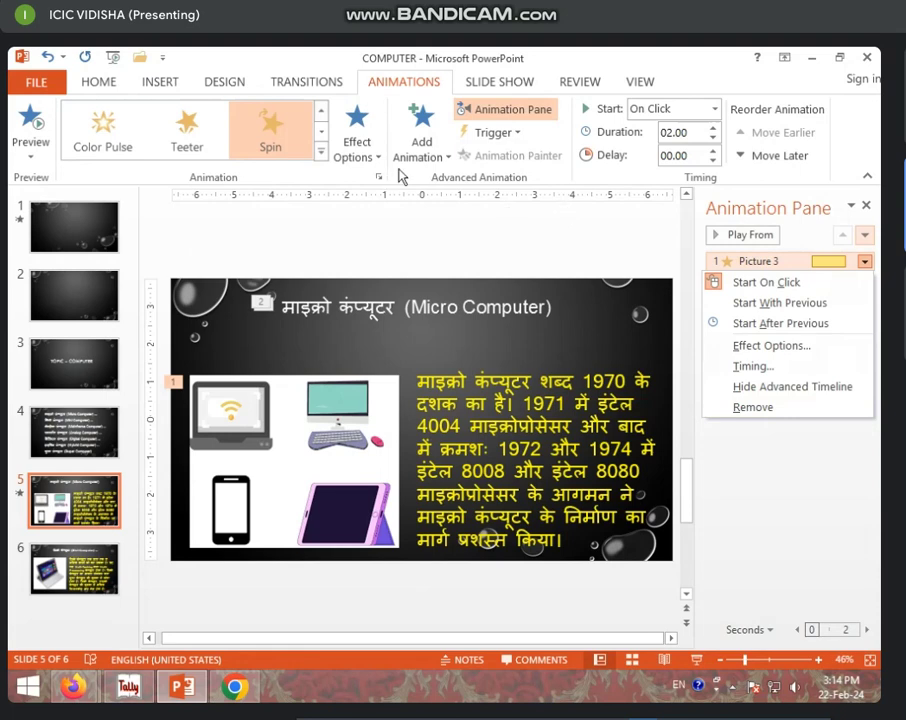
pyautogui.click(421, 150)
# - Browse the animation styles gallery without changes, then select the Micro Computer title
pyautogui.click(421, 150)
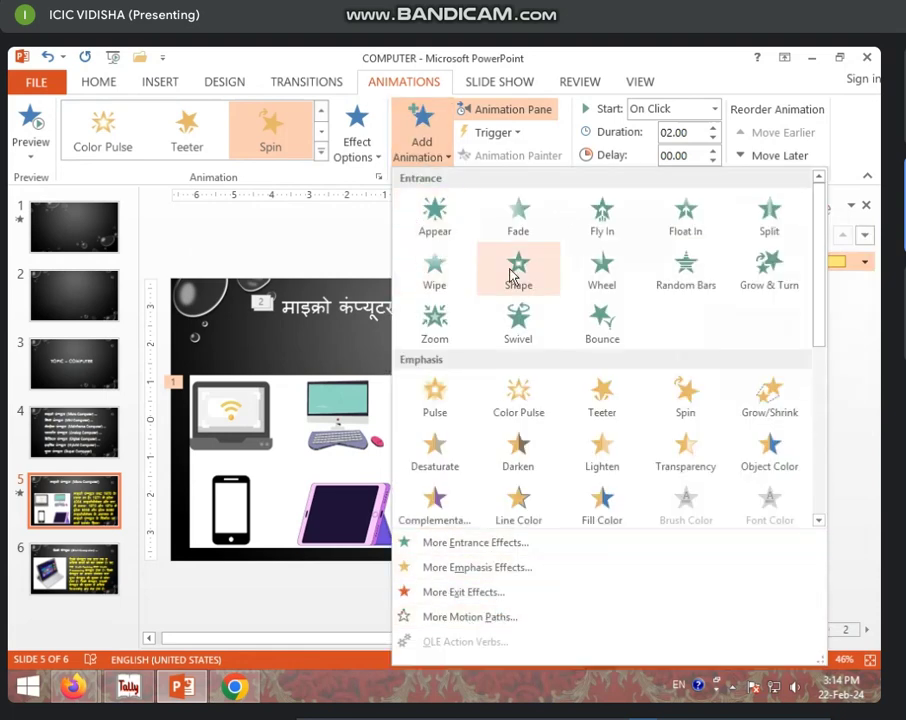
pyautogui.click(321, 152)
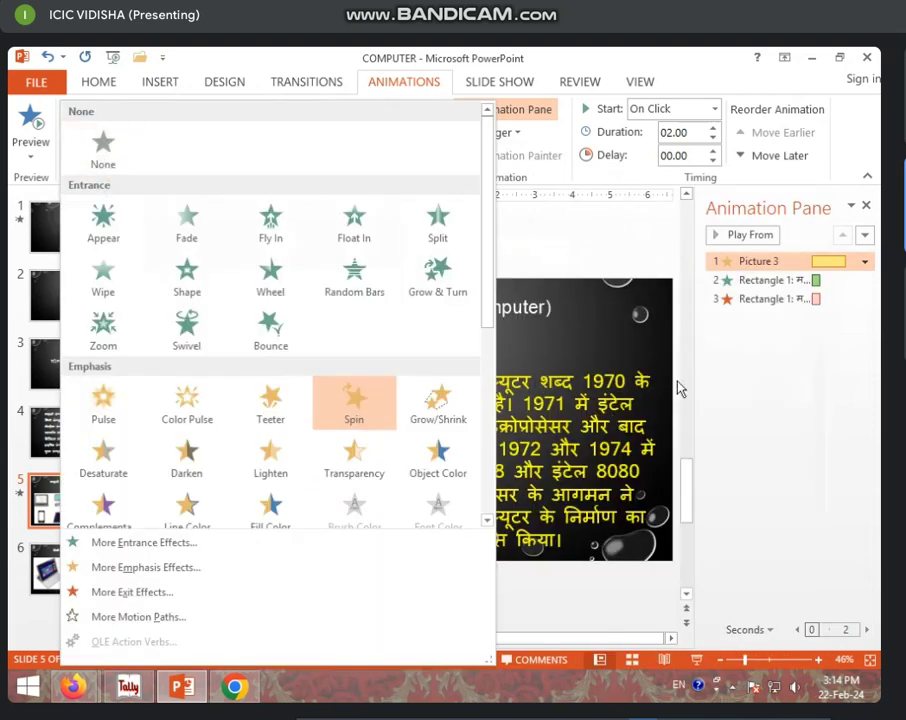
pyautogui.click(612, 366)
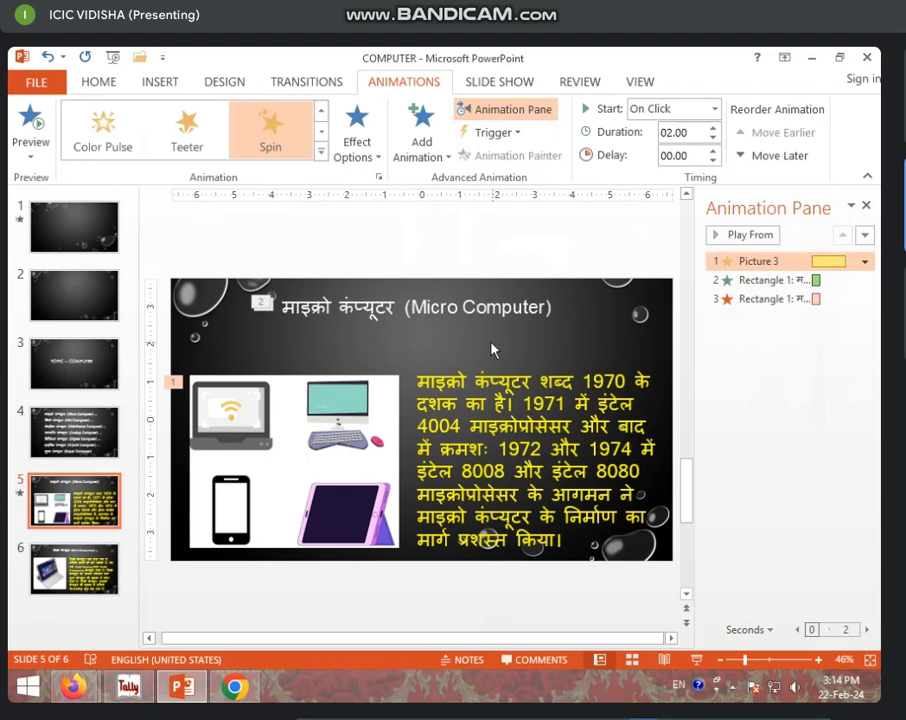
pyautogui.click(490, 308)
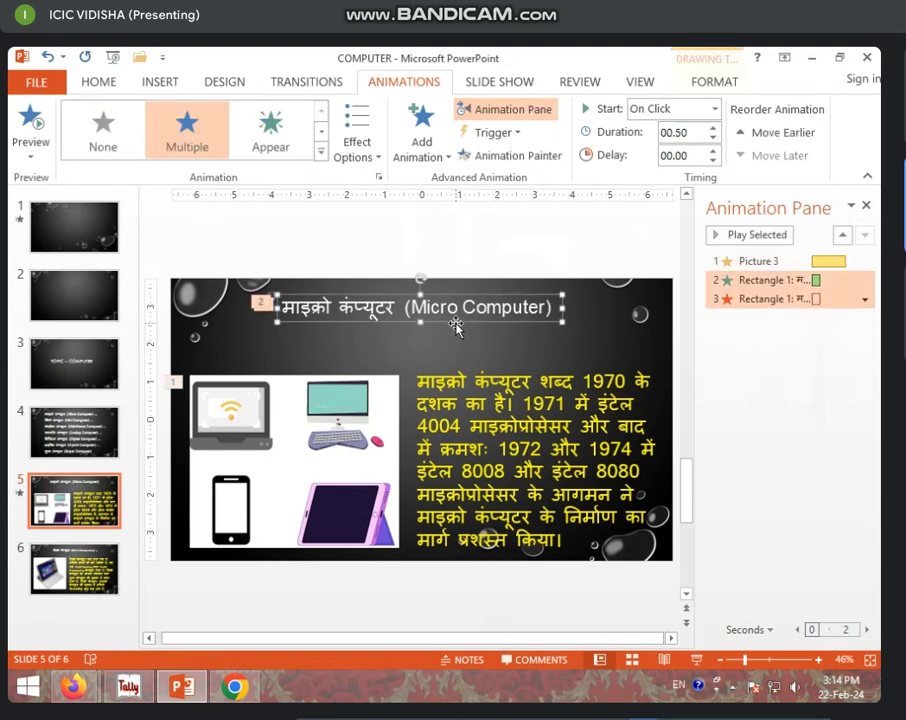
# - Trigger the title's animations On Click of Picture 3, then pick them up with Animation Painter
pyautogui.click(492, 133)
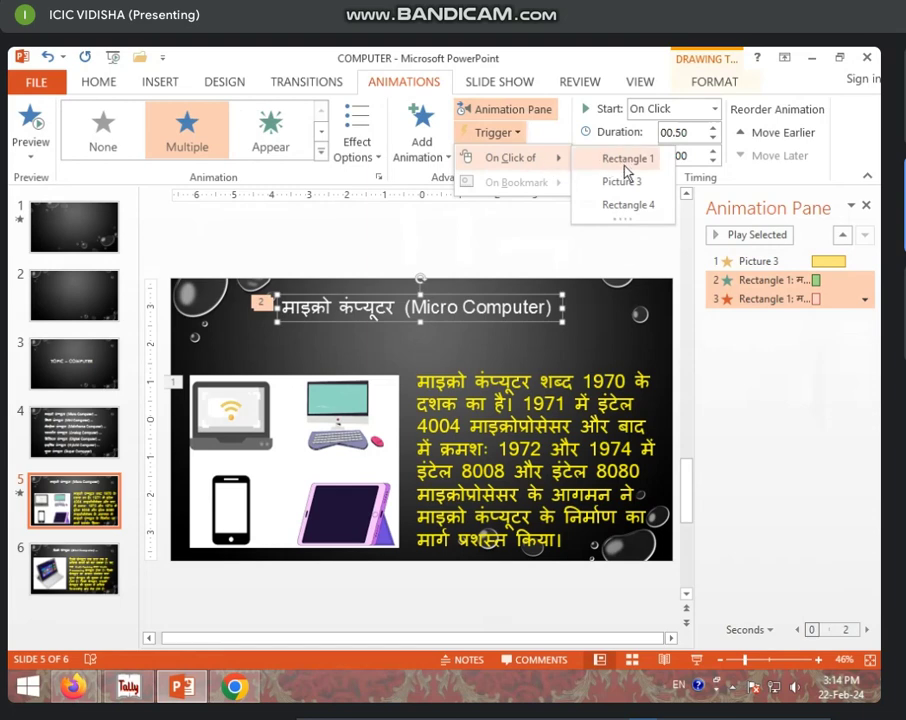
pyautogui.moveTo(510, 158)
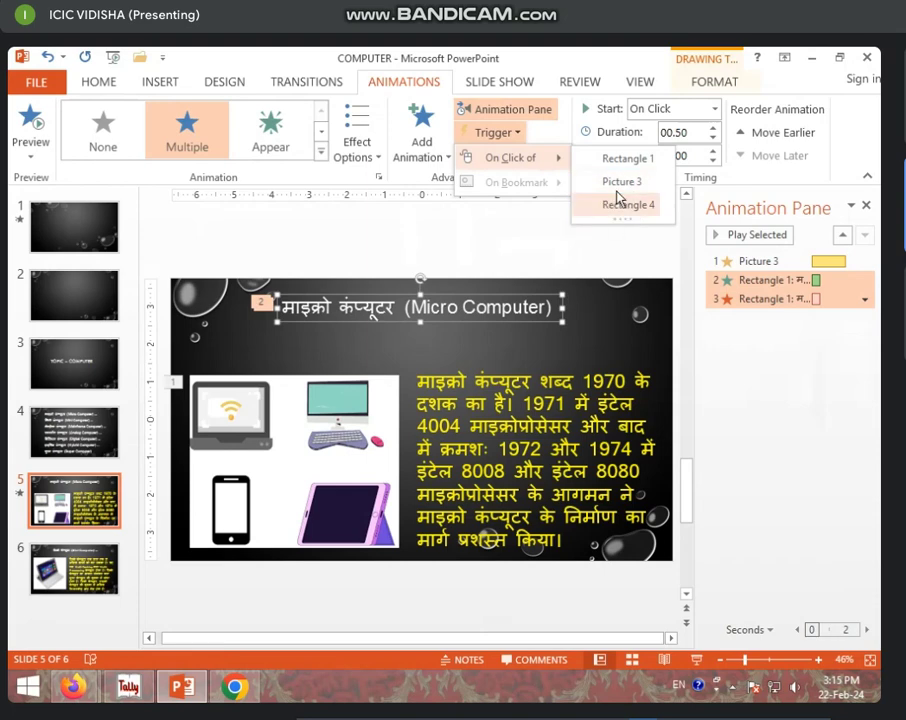
pyautogui.click(602, 183)
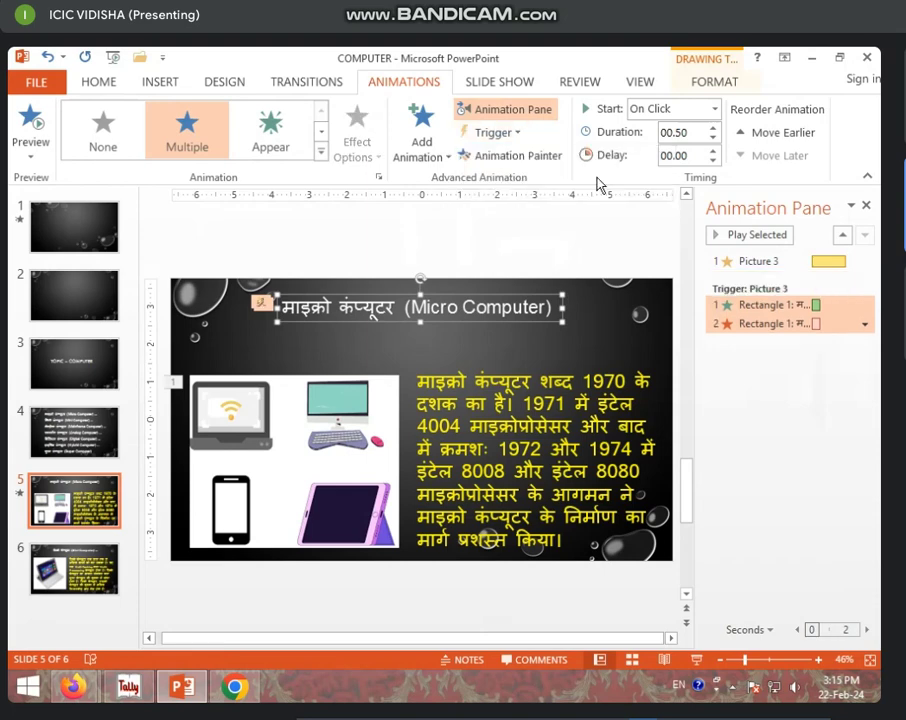
pyautogui.click(500, 157)
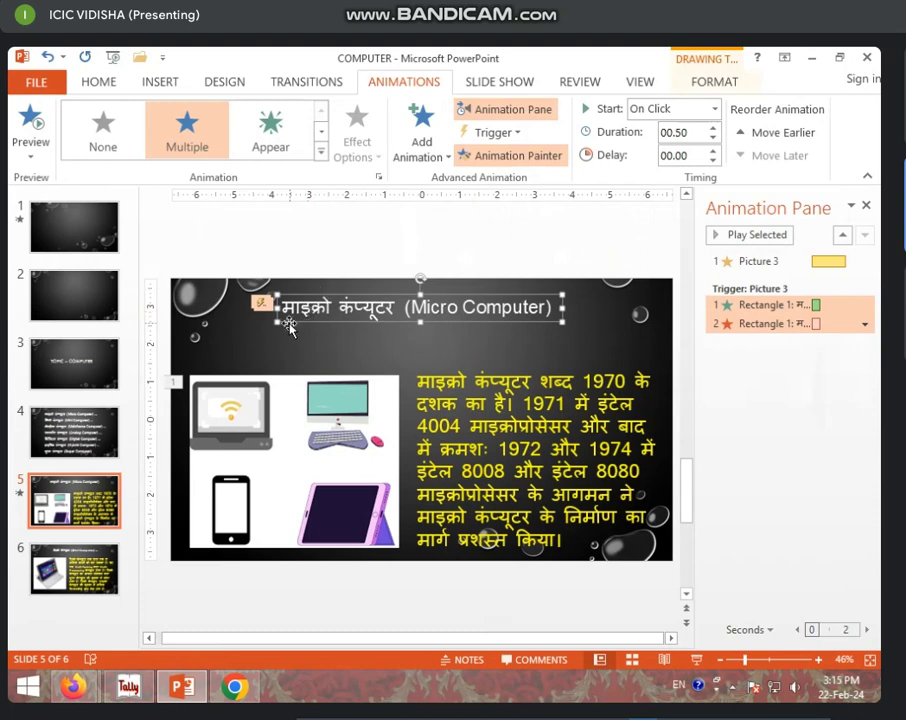
# - Paint the copied animations onto the slide 6 Hindi text, then remove them in the Animation Pane
pyautogui.click(60, 565)
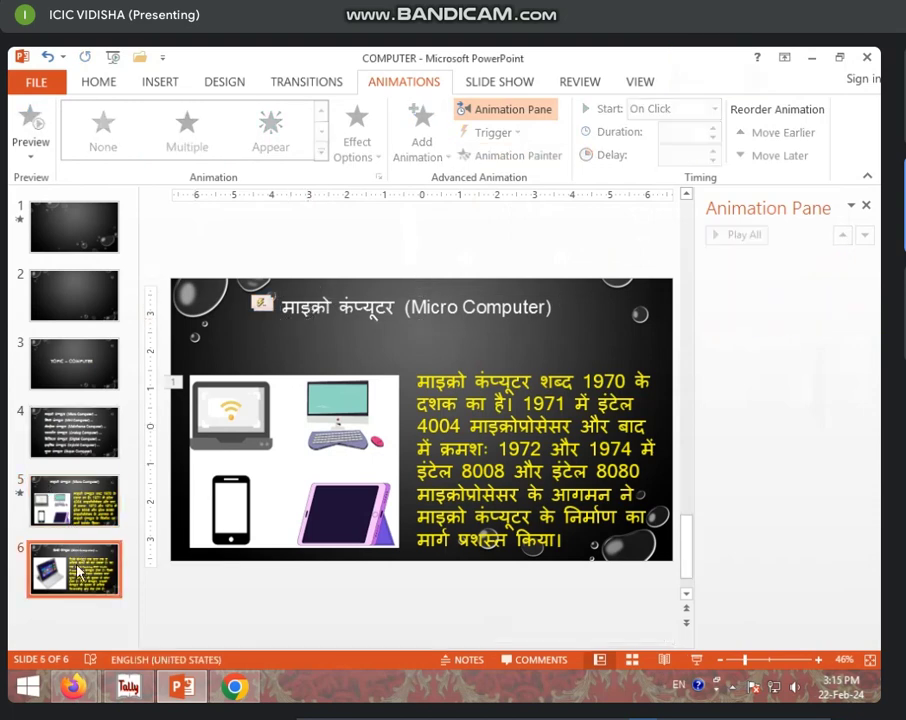
pyautogui.click(405, 378)
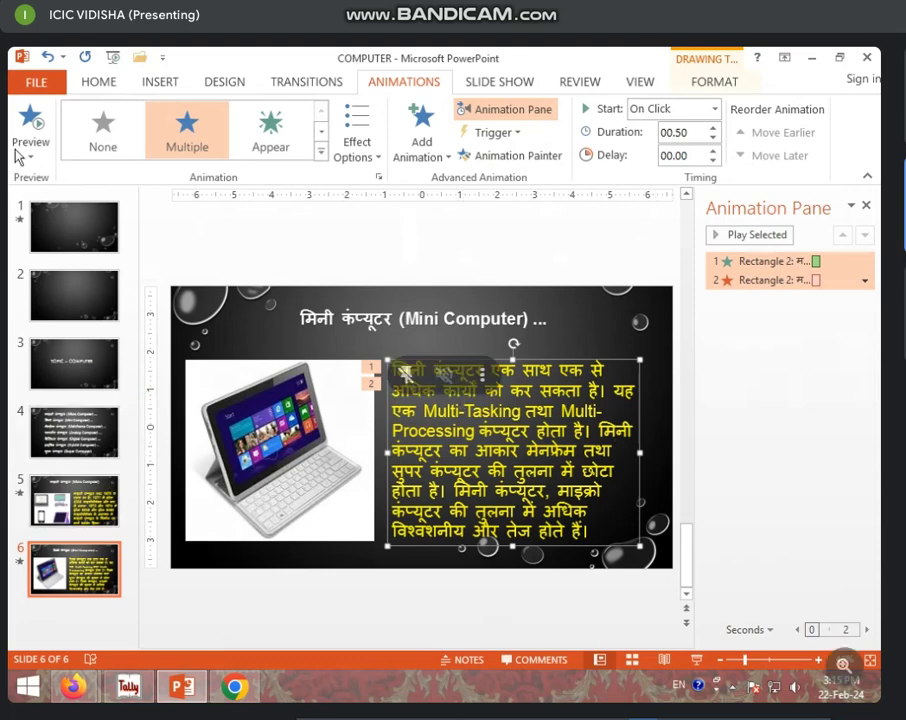
pyautogui.click(95, 82)
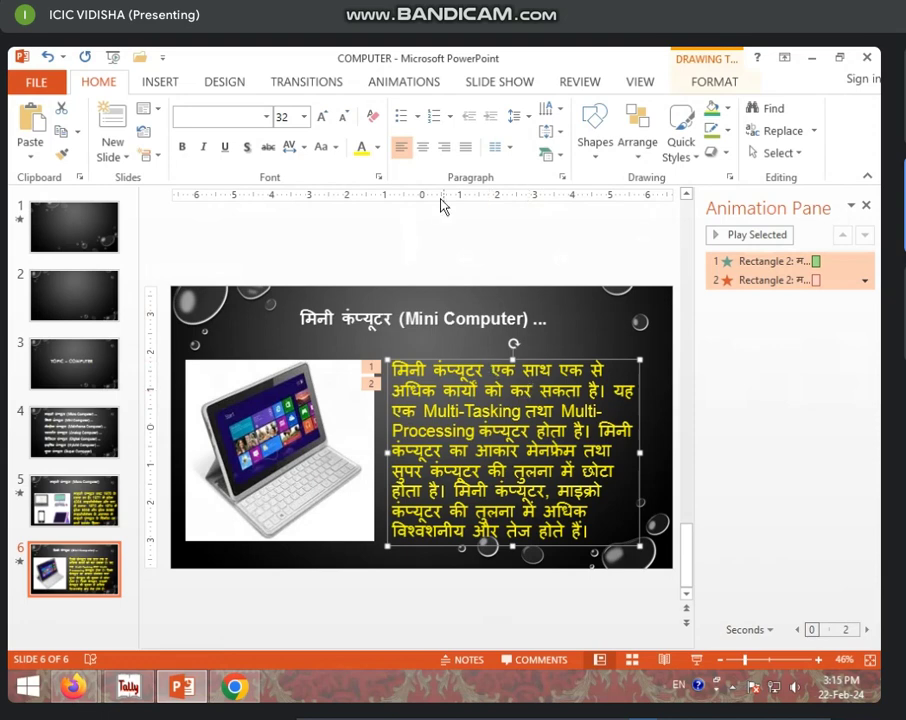
pyautogui.click(410, 84)
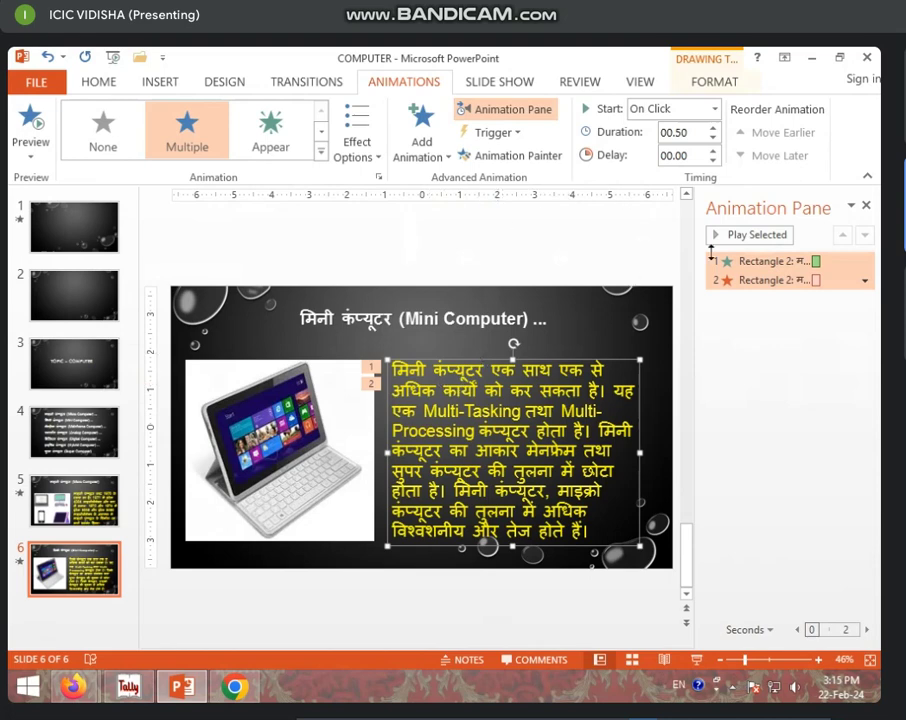
pyautogui.rightClick(838, 260)
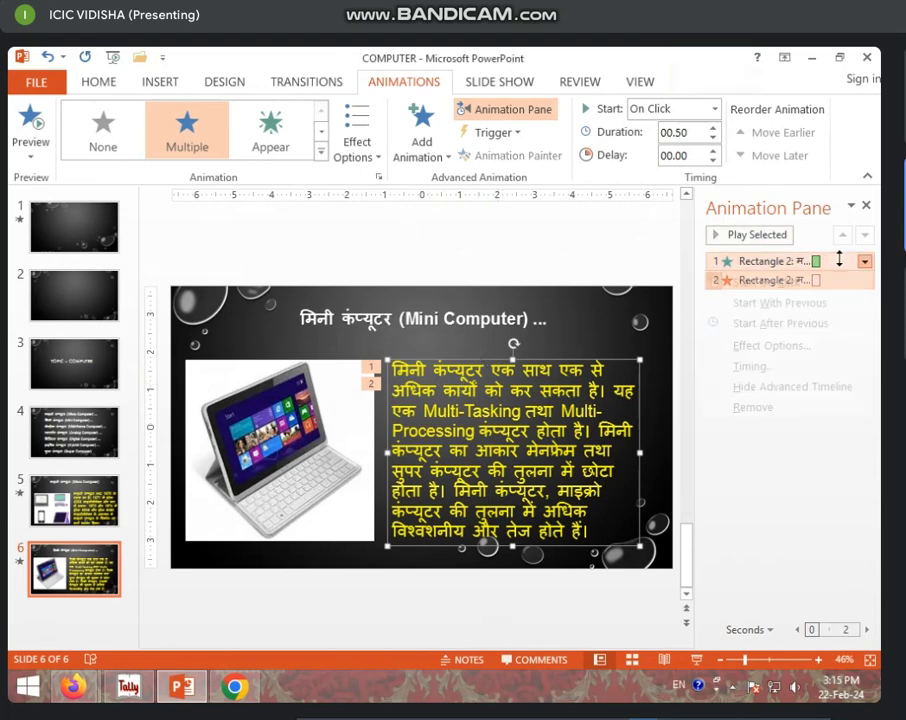
pyautogui.click(754, 407)
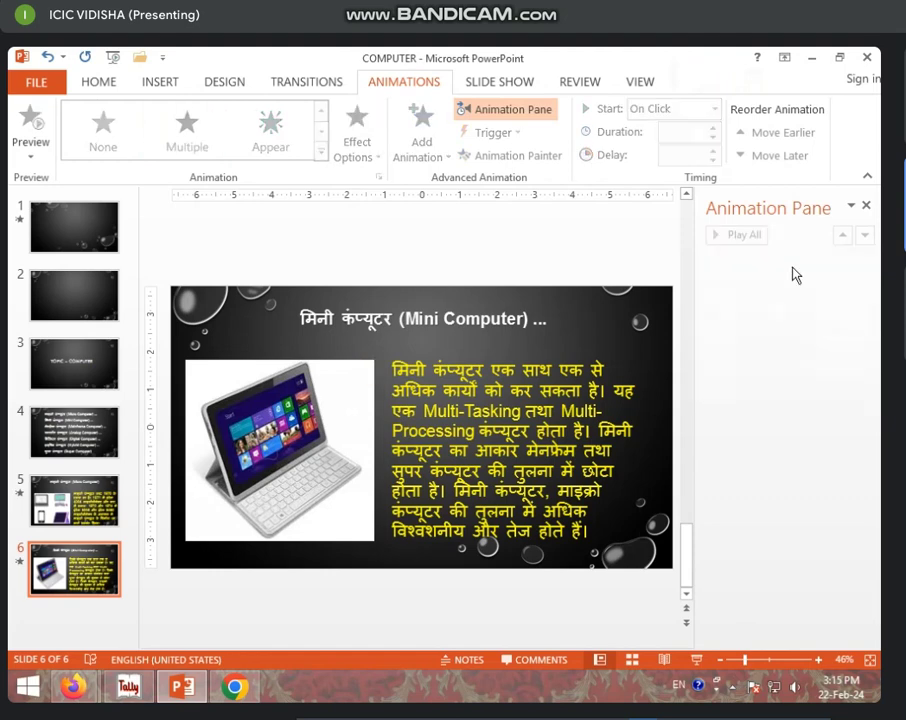
# - Give the Mini Computer title on slide 6 a Wipe entrance animation
pyautogui.click(661, 413)
pyautogui.click(332, 303)
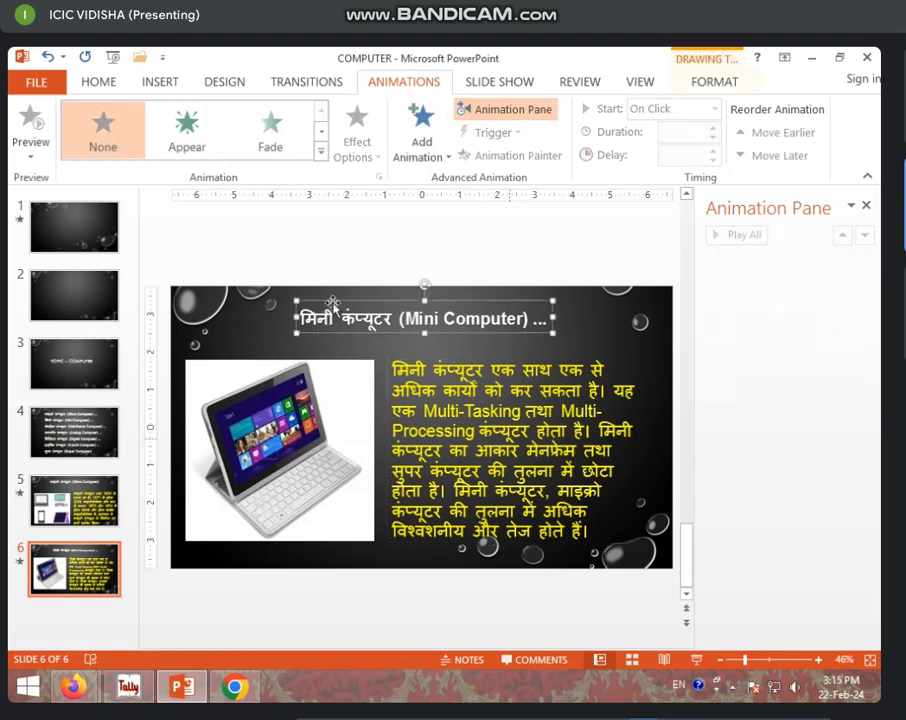
pyautogui.click(436, 150)
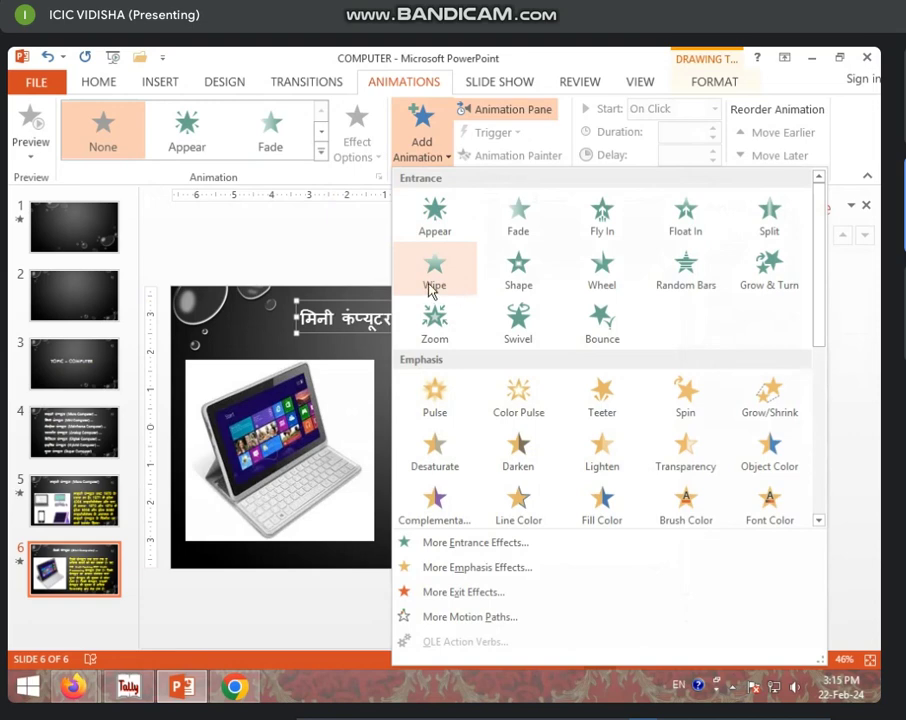
pyautogui.click(432, 289)
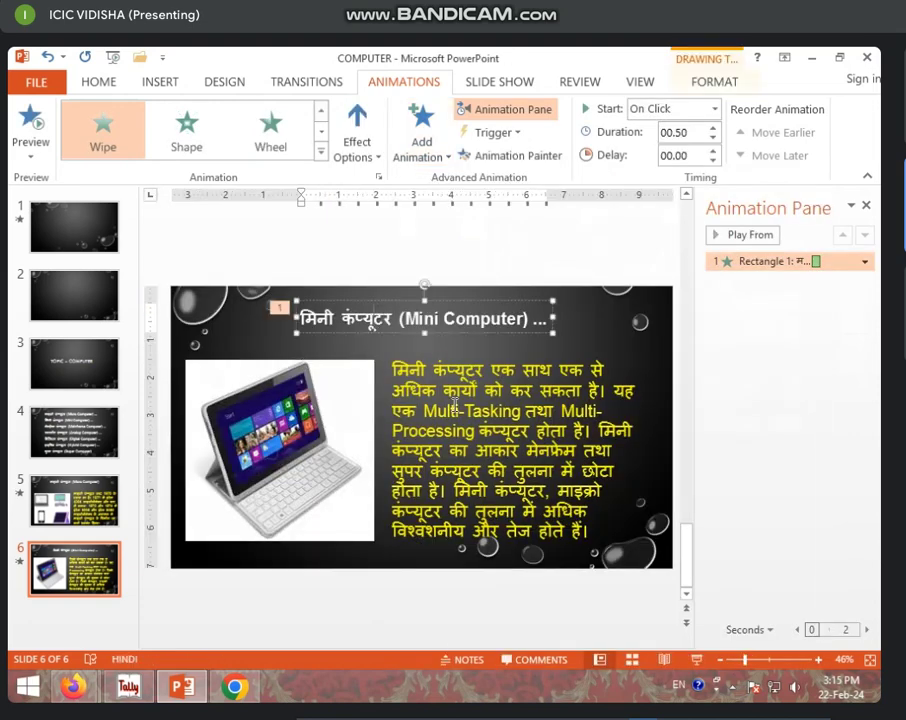
# - Copy the title's Wipe animation onto the slide 6 body text with Animation Painter
pyautogui.click(455, 405)
pyautogui.click(275, 427)
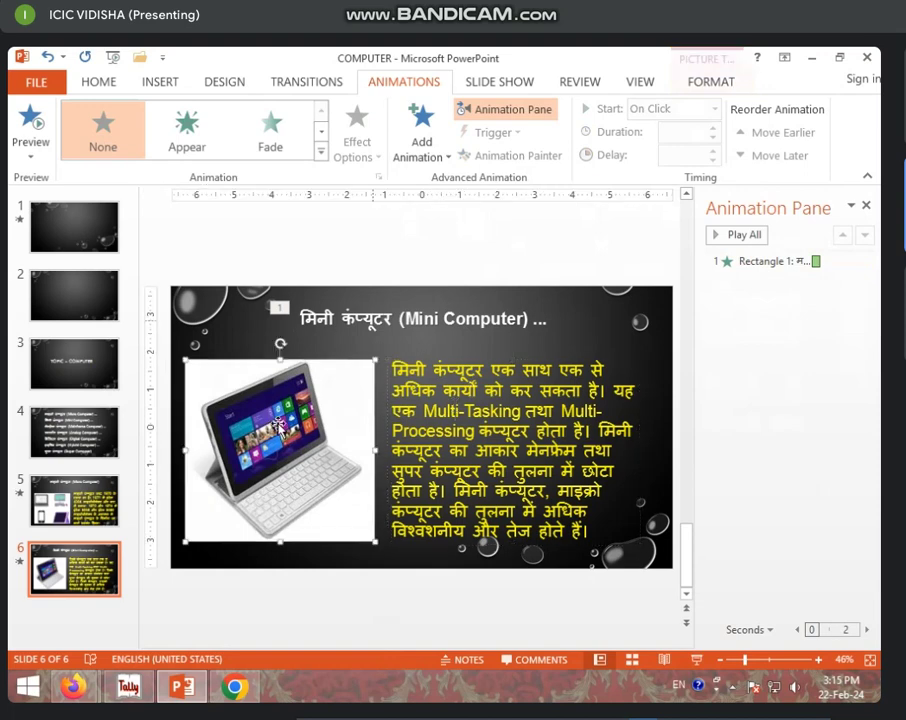
pyautogui.click(348, 298)
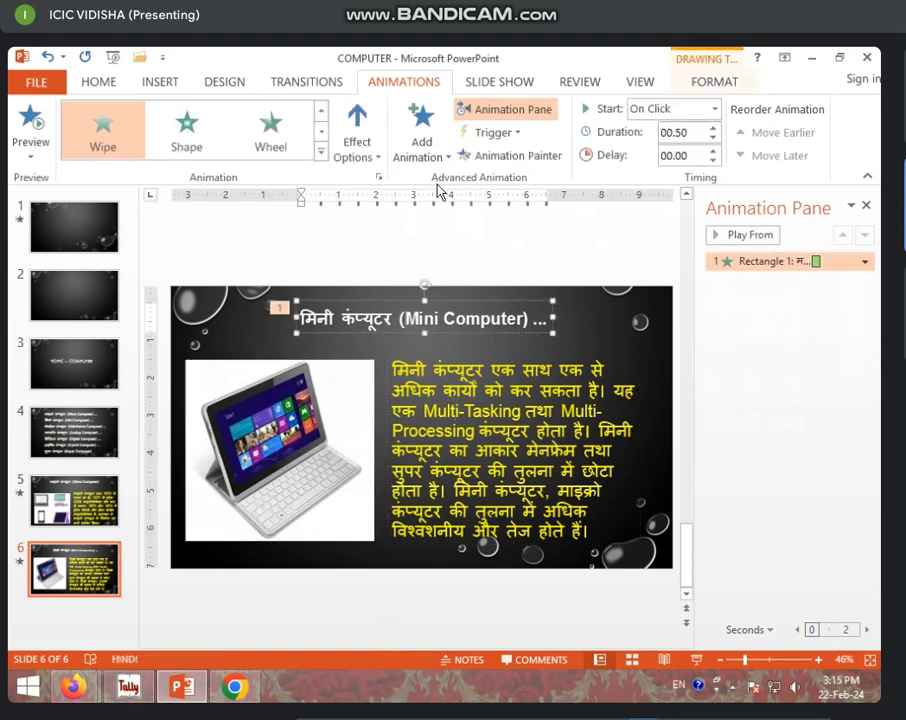
pyautogui.click(549, 158)
pyautogui.click(475, 405)
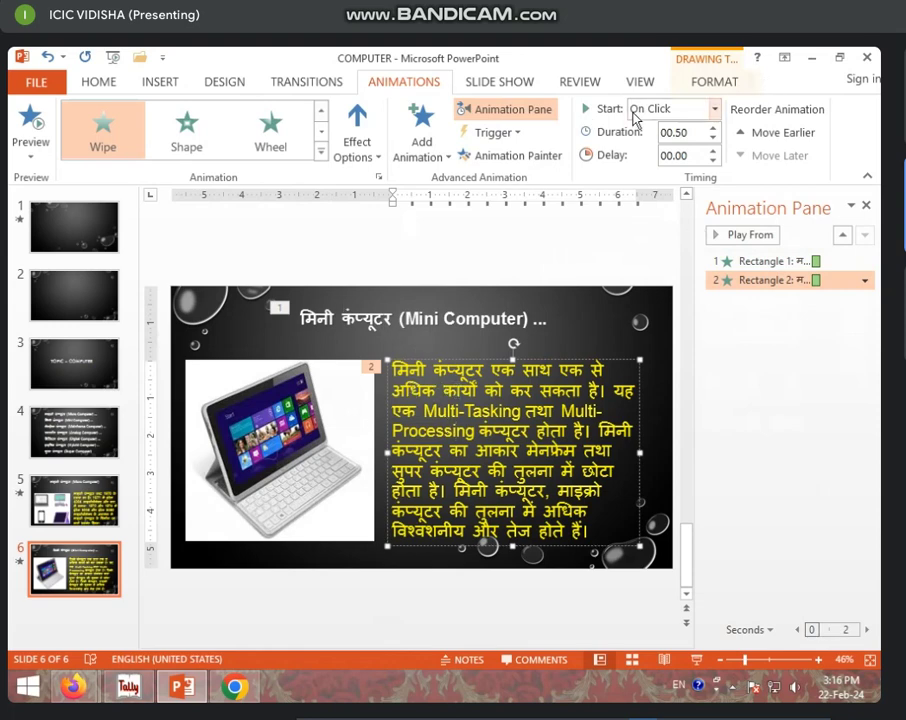
# - Start the slideshow from slide 6 with Shift+F5 and advance through the animations
pyautogui.click(332, 84)
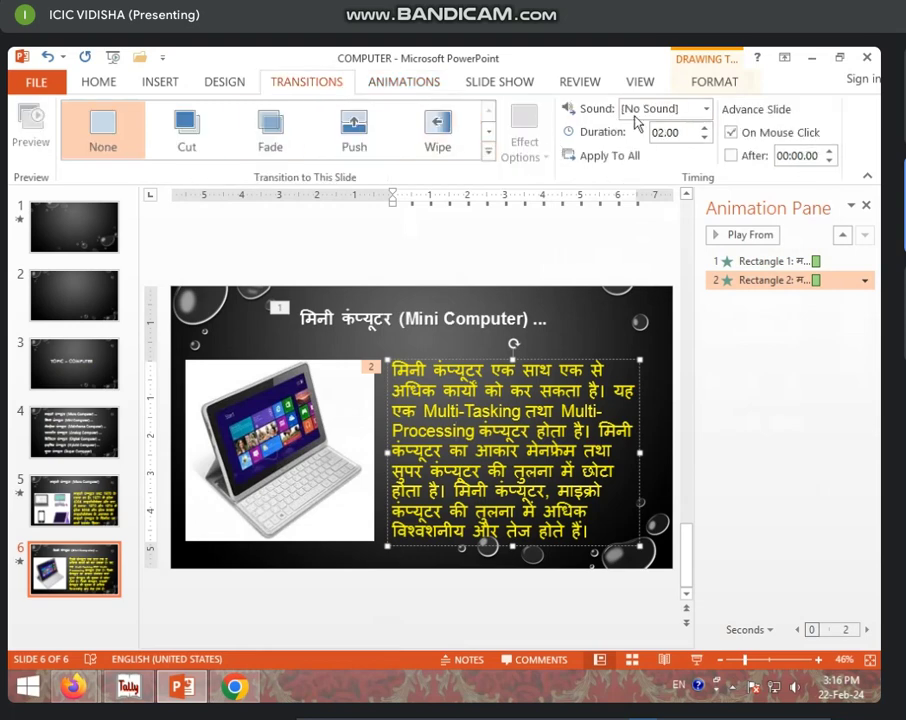
pyautogui.click(434, 86)
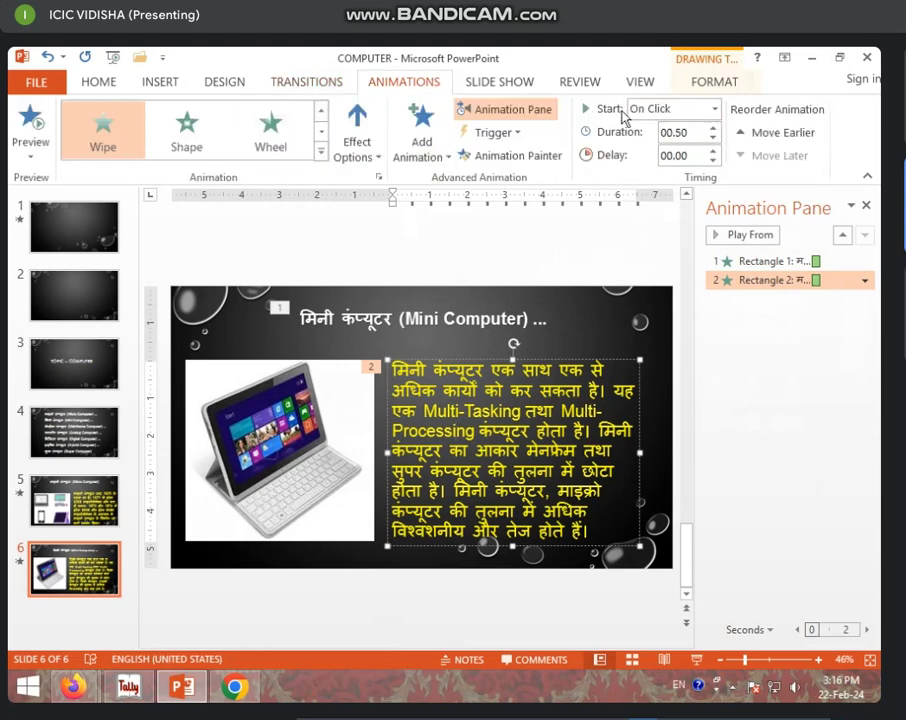
pyautogui.click(383, 329)
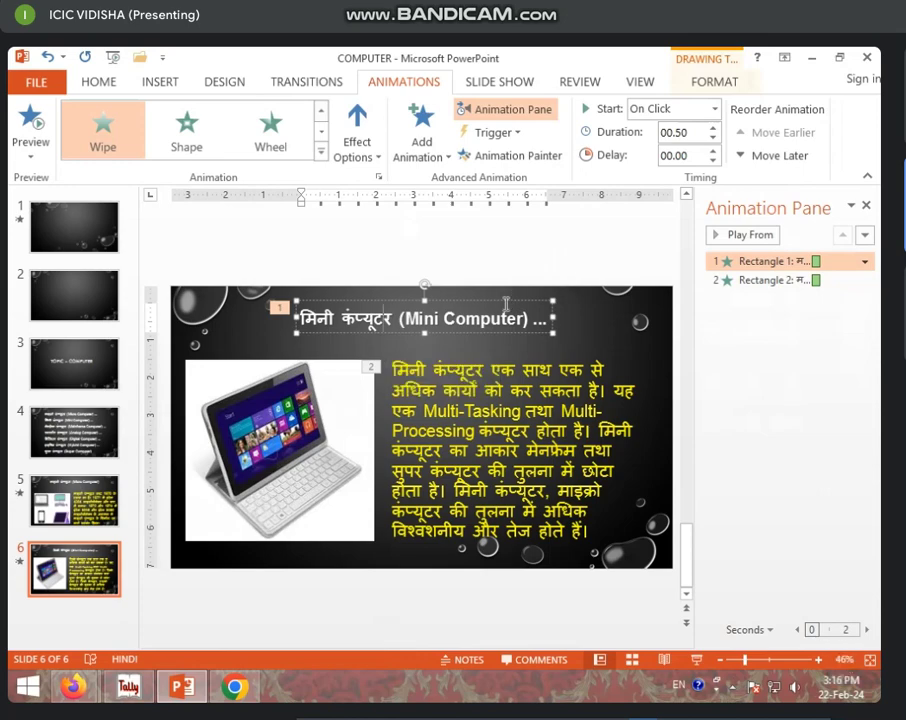
pyautogui.hotkey('shift', 'F5')
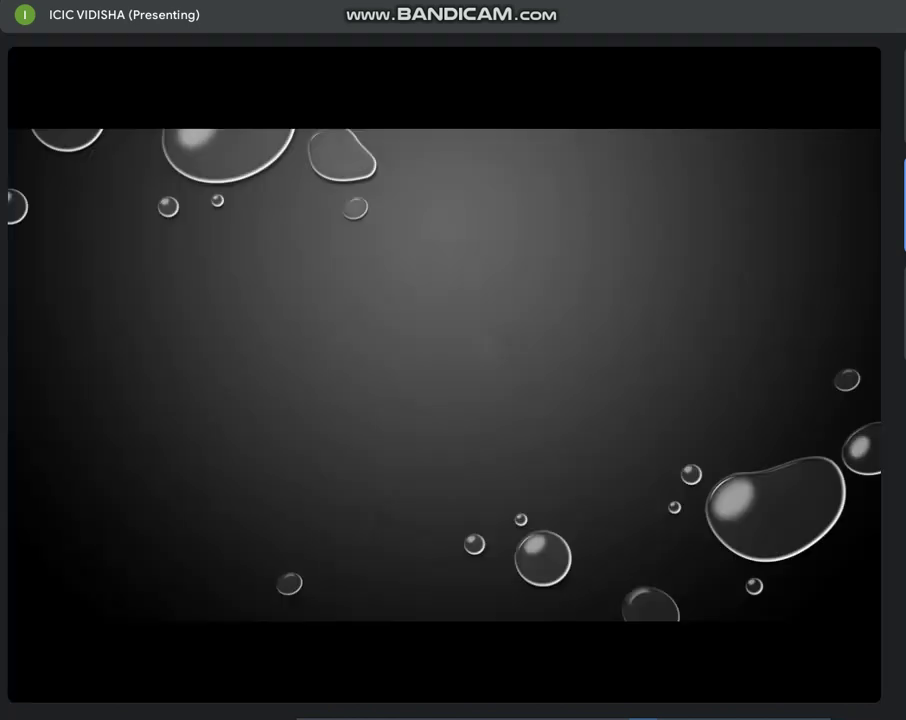
pyautogui.press('Right')
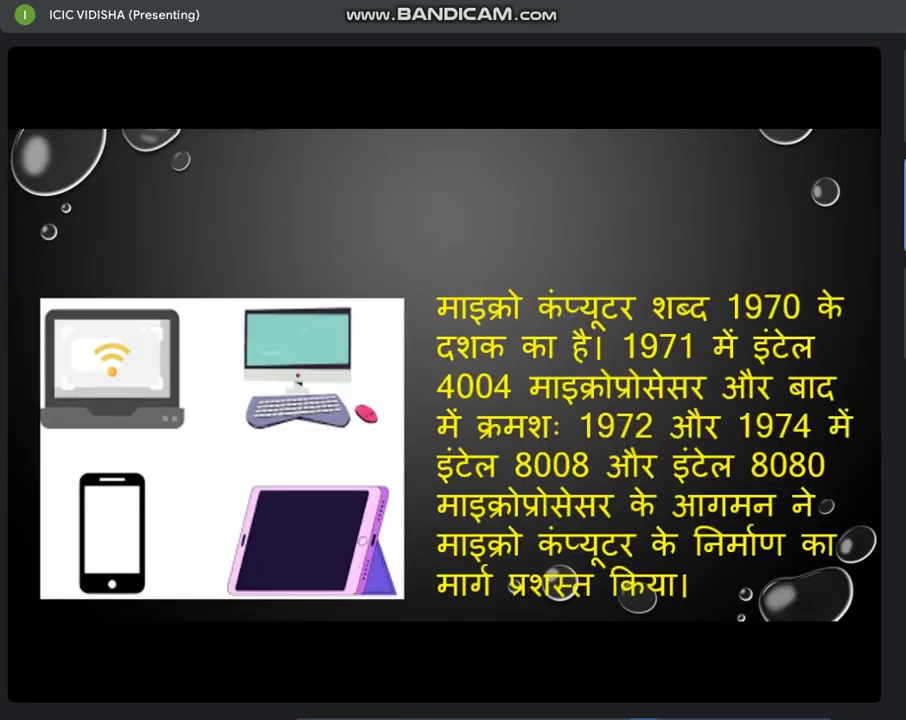